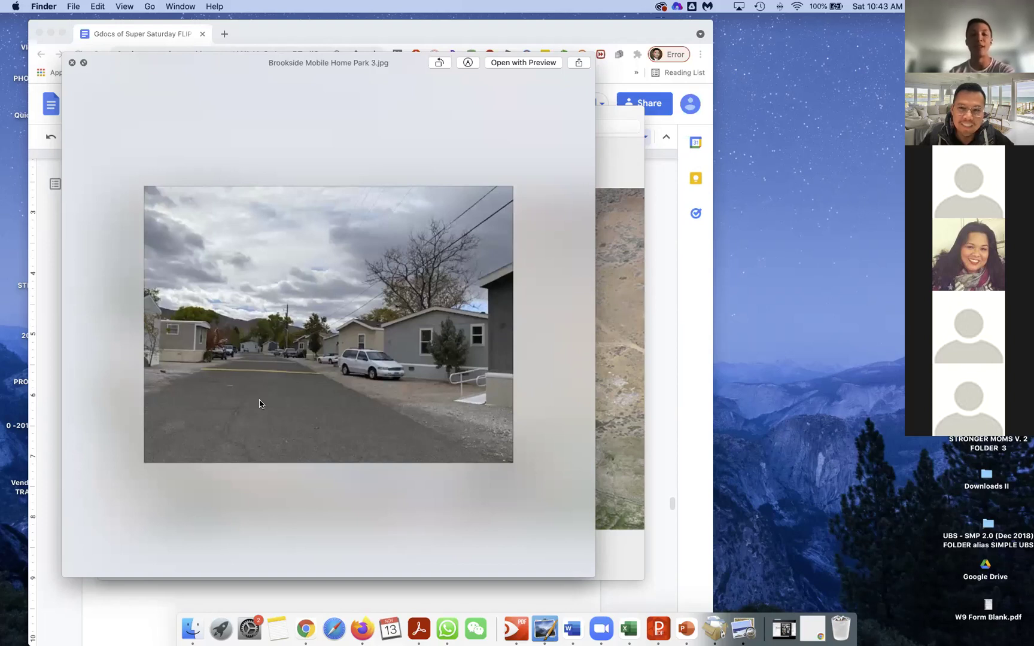
# Step: Browse the Brookside Mobile Home Park photos, from the street and creek views through to the mailboxes
pyautogui.press('Up')
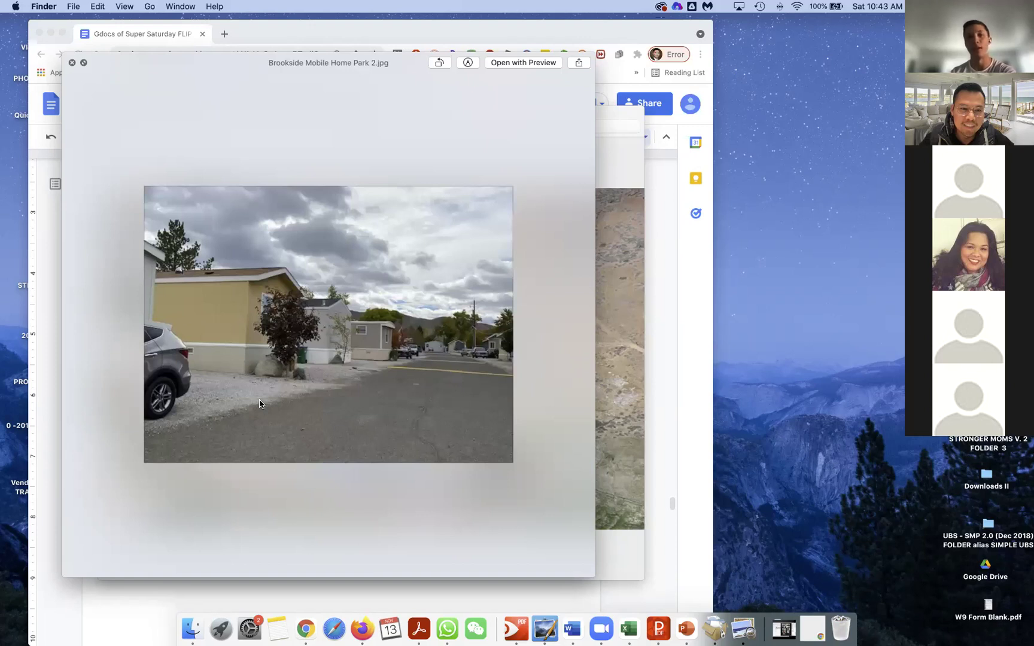
pyautogui.press('Up')
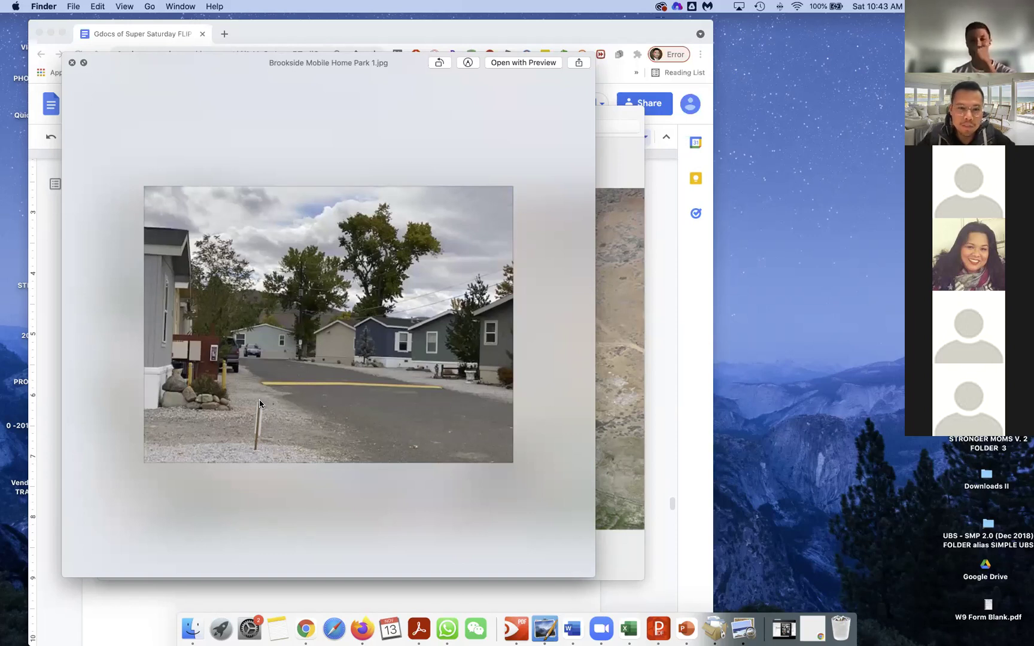
pyautogui.press('Down')
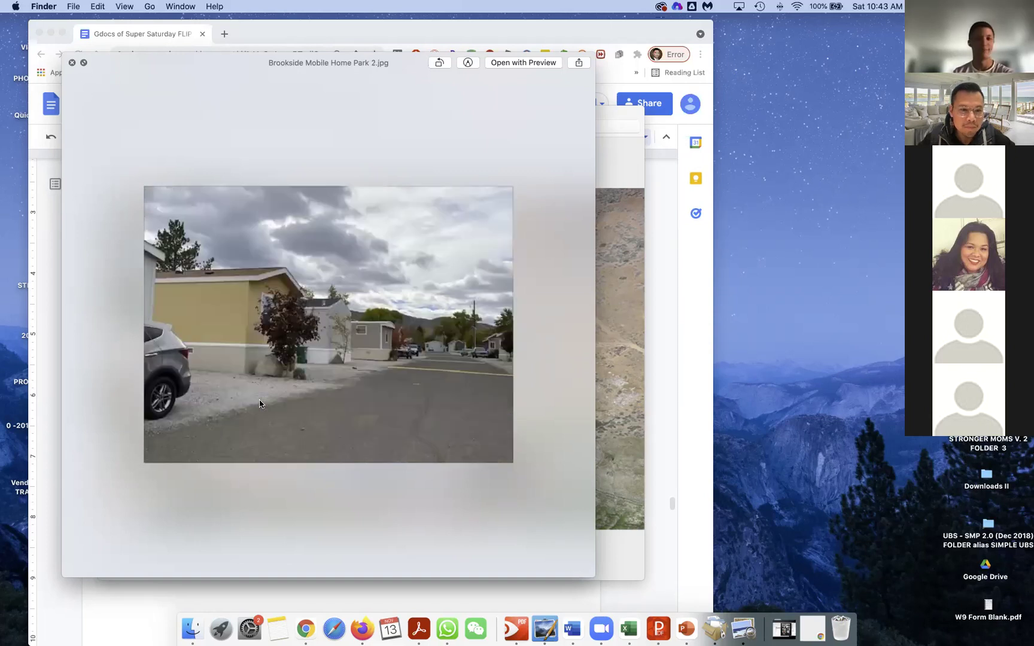
pyautogui.press('Down')
pyautogui.press('Down')
pyautogui.press('Down')
pyautogui.press('Down')
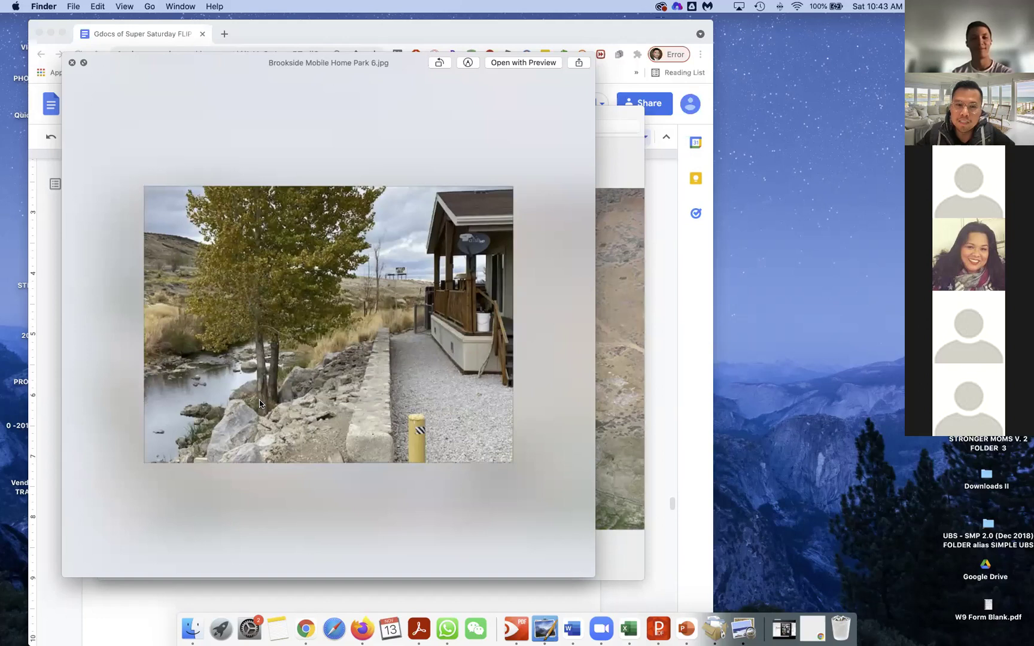
pyautogui.press('Down')
pyautogui.press('Down')
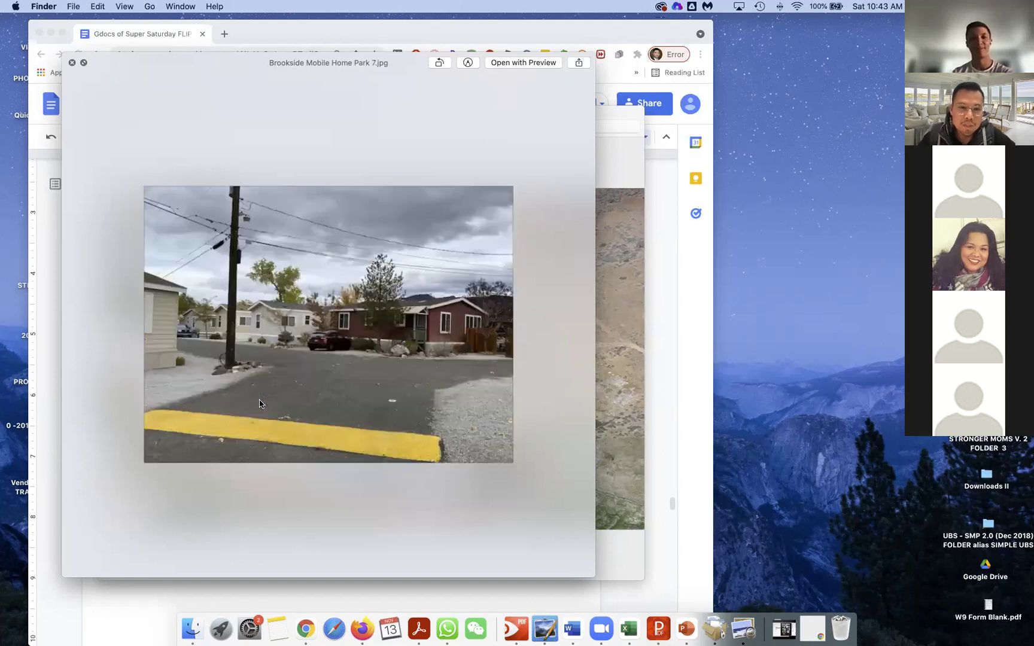
pyautogui.press('Down')
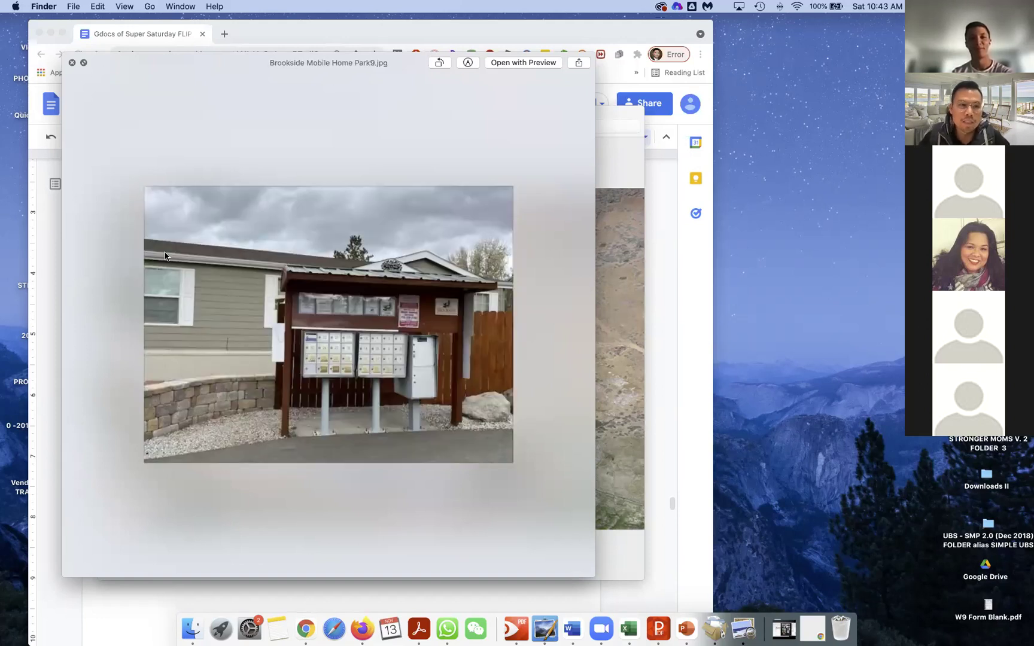
# Step: Close the photo preview and switch to the mobile home park rental cash flow spreadsheet in Chrome
pyautogui.click(71, 62)
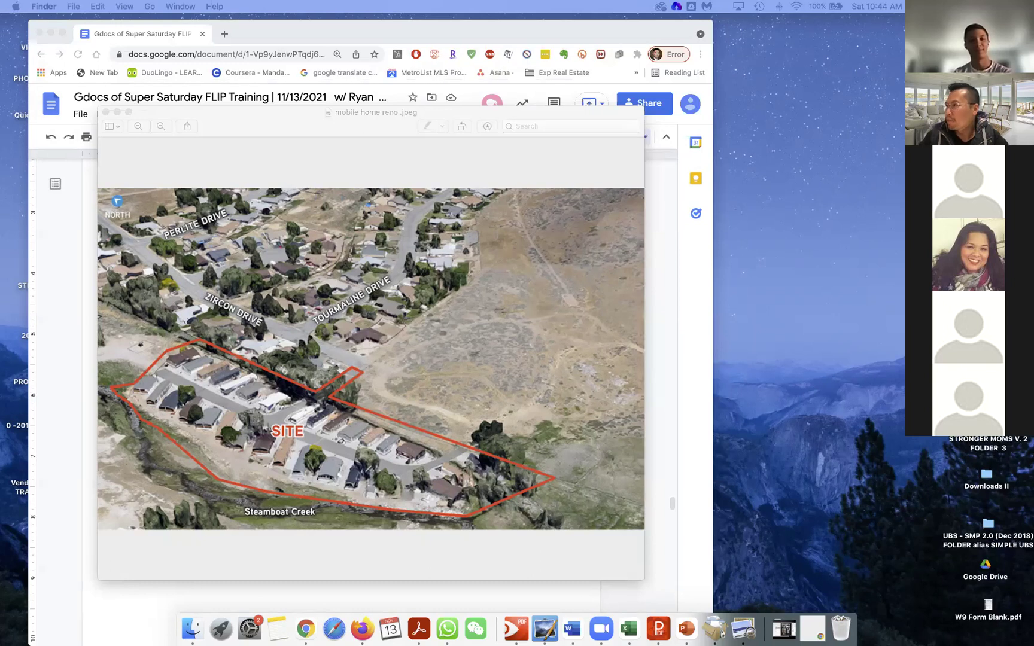
pyautogui.press('super+Tab')
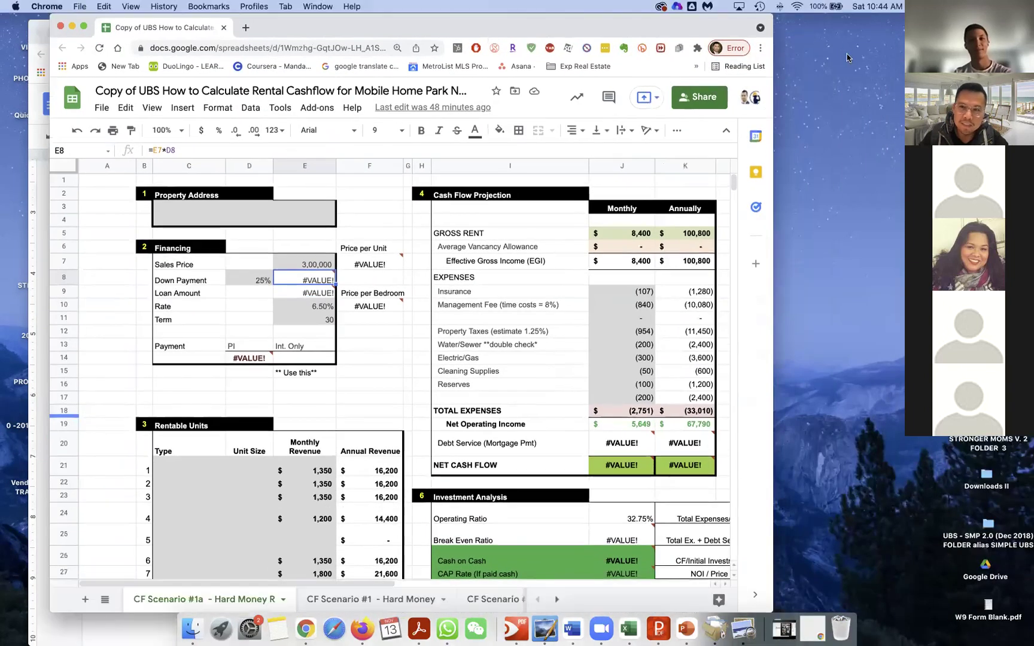
pyautogui.moveTo(688, 34); pyautogui.dragTo(667, 34)
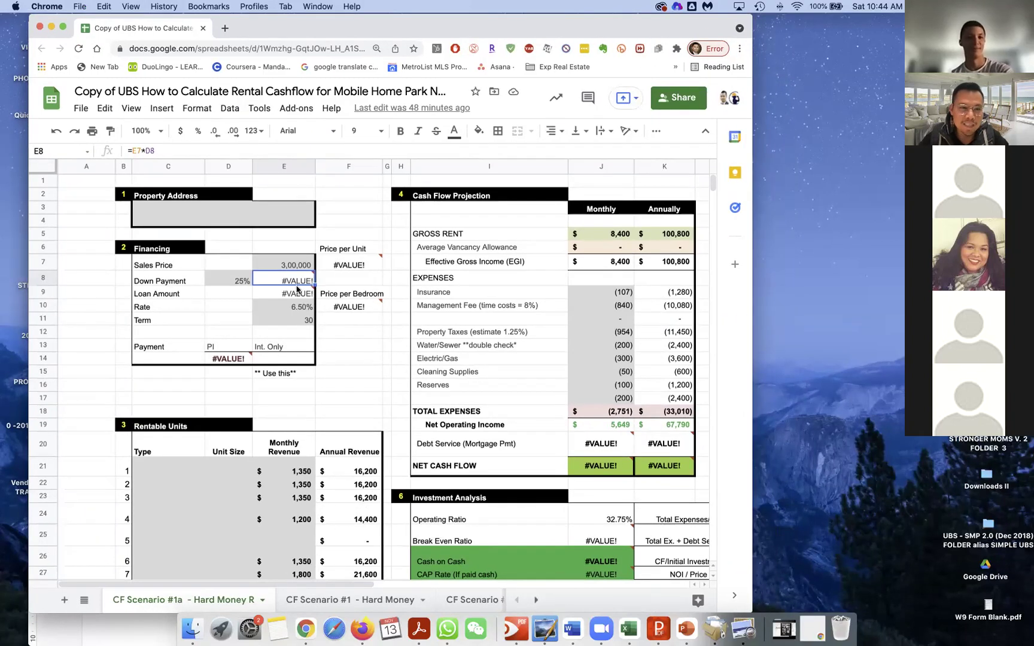
pyautogui.click(281, 266)
pyautogui.doubleClick(294, 268)
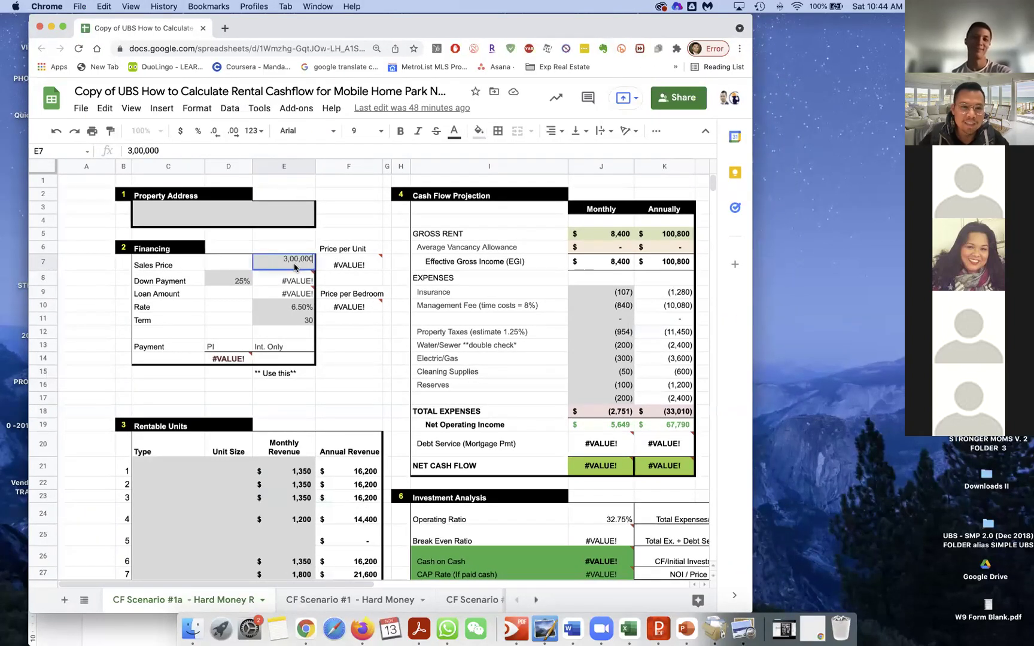
pyautogui.write('0')
pyautogui.press('Return')
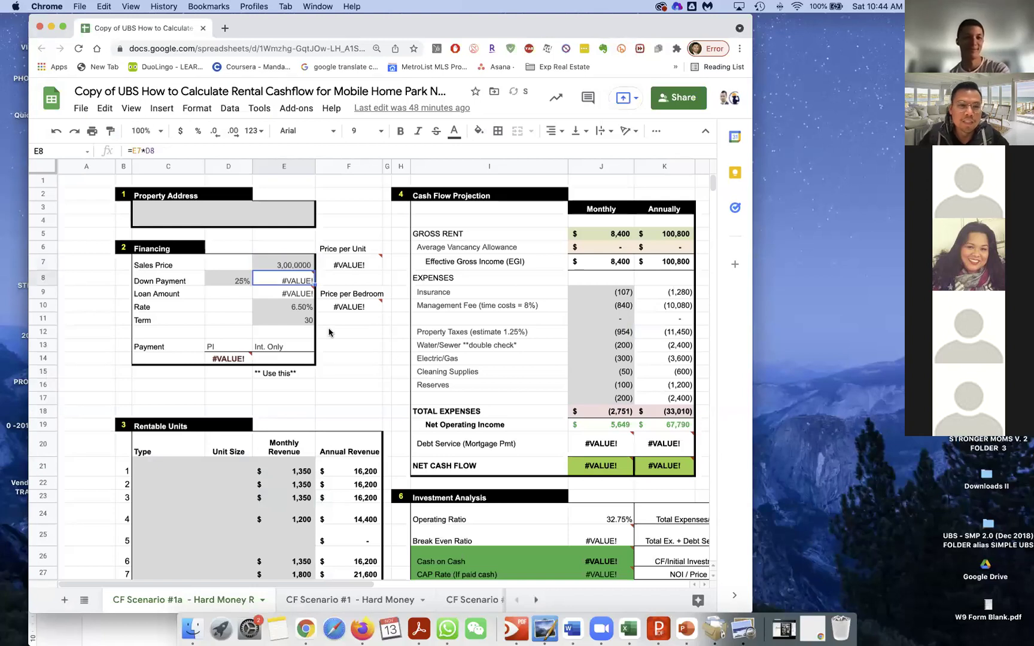
# Step: Set the sales price in the Financing section to 3,000,000
pyautogui.click(289, 266)
pyautogui.write('300')
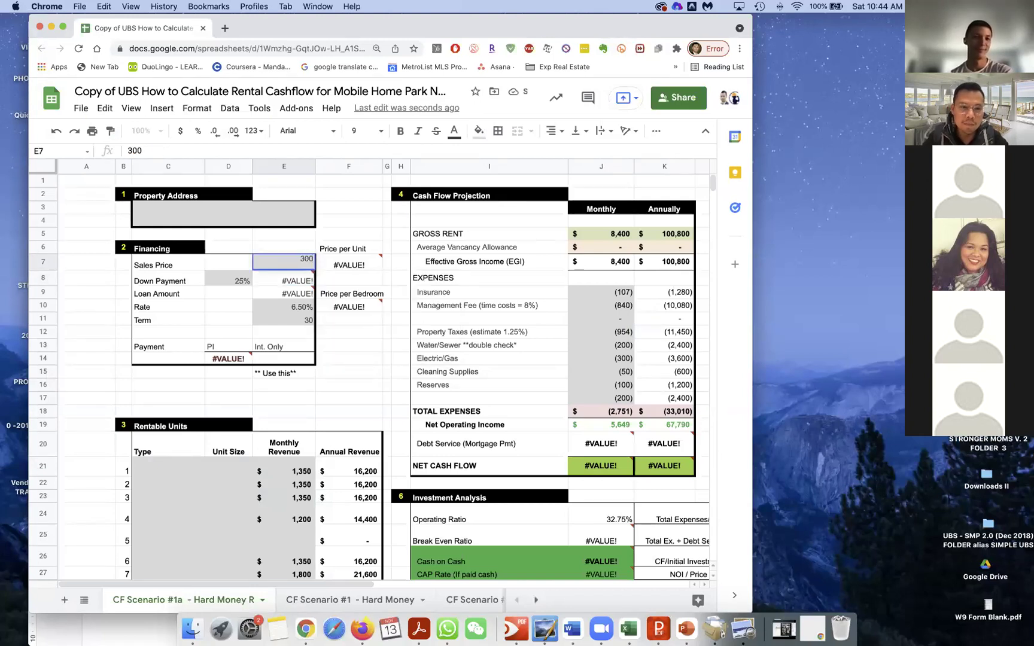
pyautogui.write(',0000')
pyautogui.press('Return')
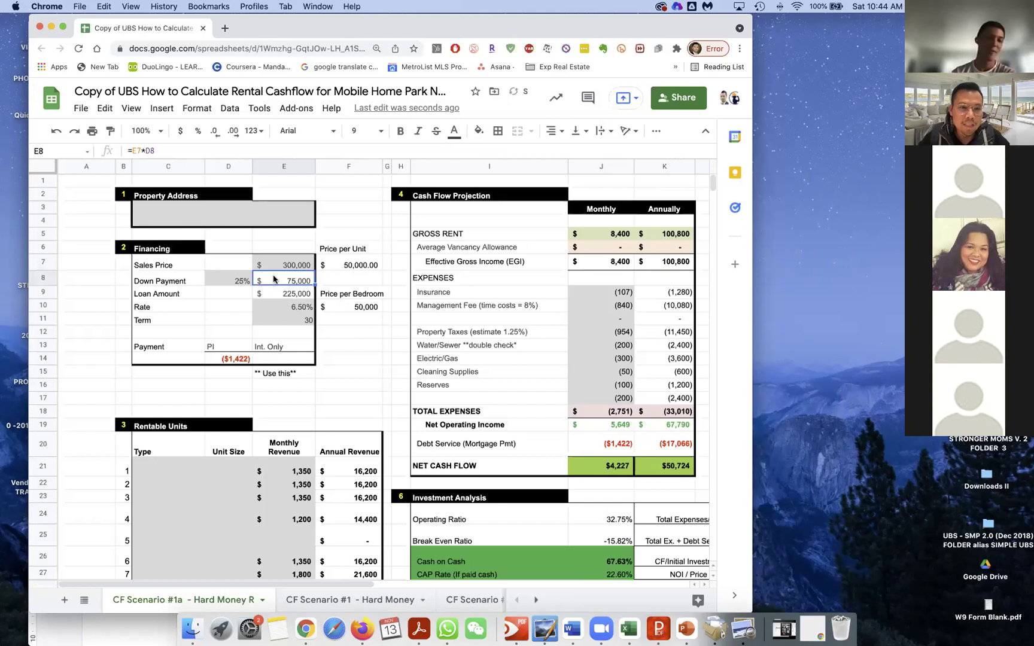
pyautogui.doubleClick(303, 269)
pyautogui.write('0')
pyautogui.press('Return')
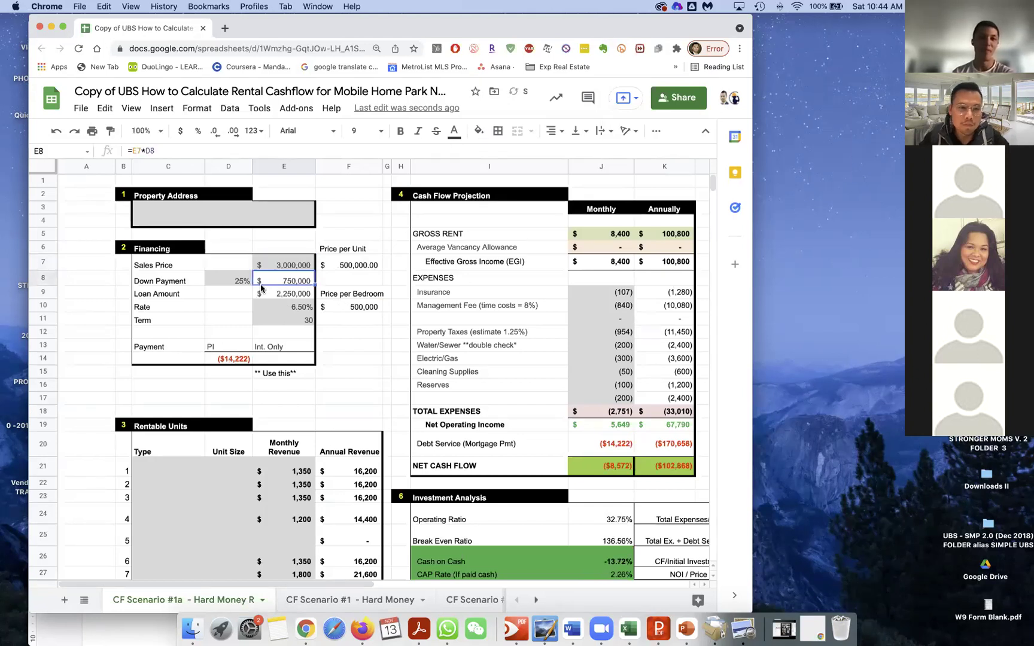
pyautogui.press('Left')
pyautogui.click(285, 286)
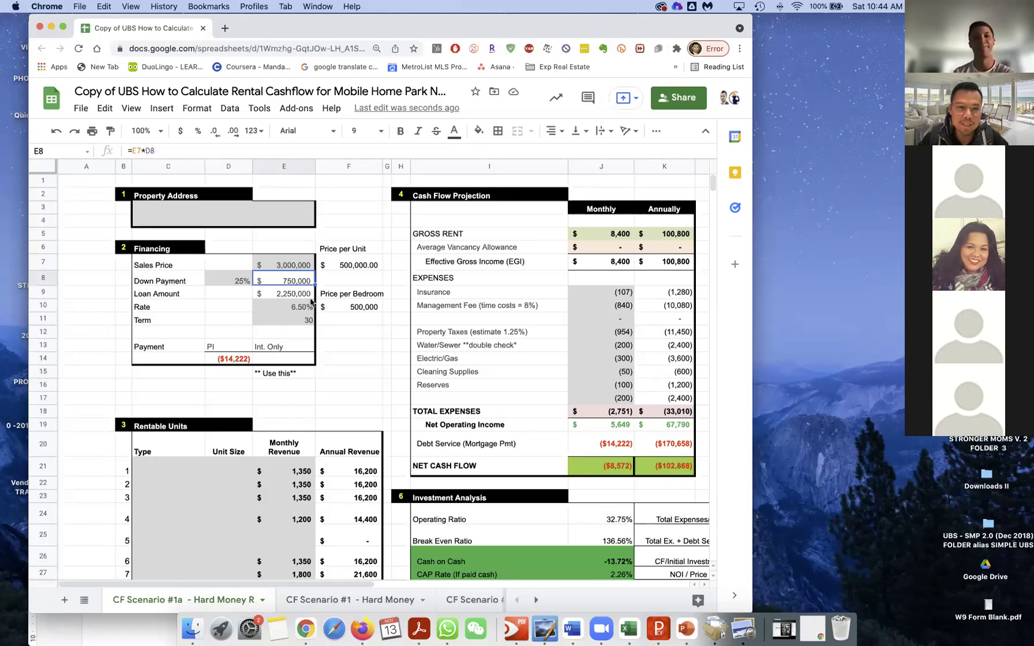
# Step: Change the price per unit formula to divide the sales price by 30
pyautogui.doubleClick(369, 263)
pyautogui.press('BackSpace')
pyautogui.write('30')
pyautogui.press('Return')
pyautogui.click(349, 265)
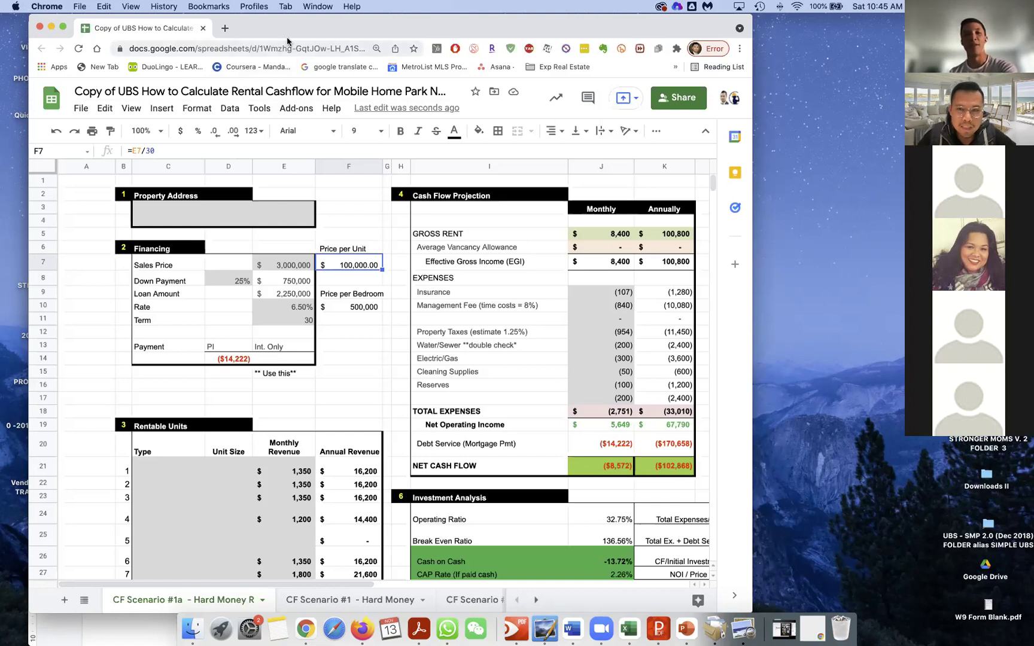
# Step: Set the loan's interest rate in the Financing section to 7.5%
pyautogui.moveTo(290, 36); pyautogui.dragTo(310, 39)
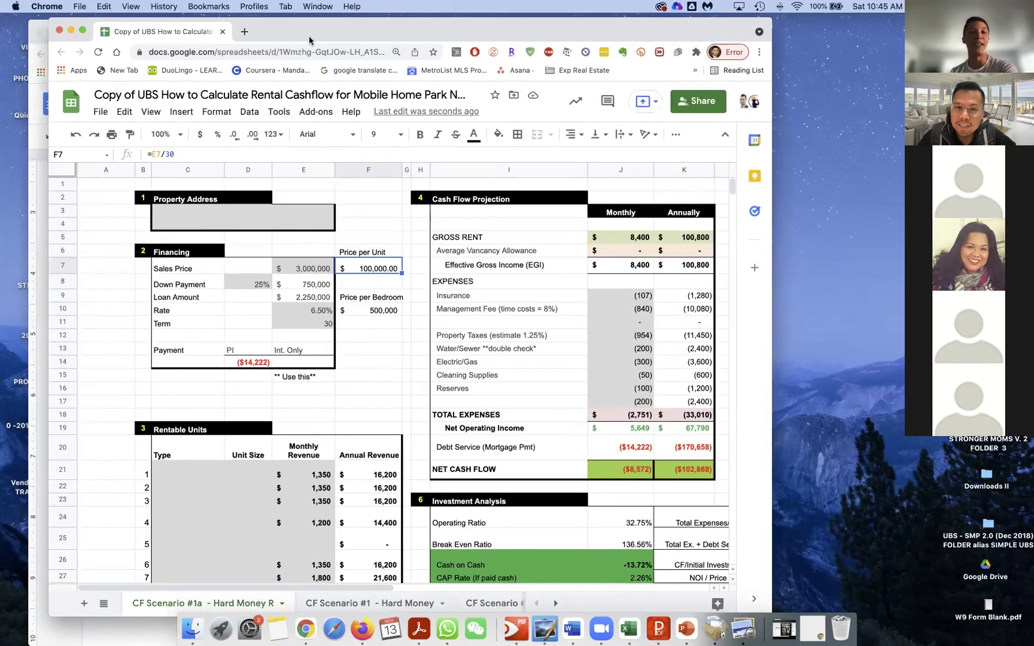
pyautogui.click(315, 311)
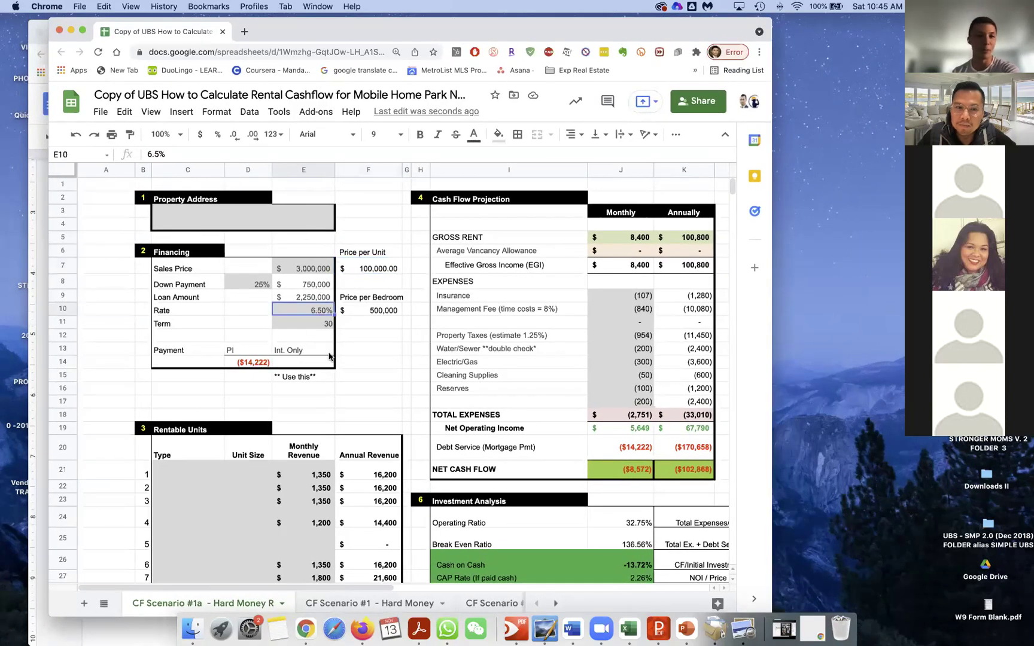
pyautogui.write('7.5')
pyautogui.press('Return')
# Step: Change the price per bedroom formula to divide the sales price by 30
pyautogui.click(390, 311)
pyautogui.write('=E7/6')
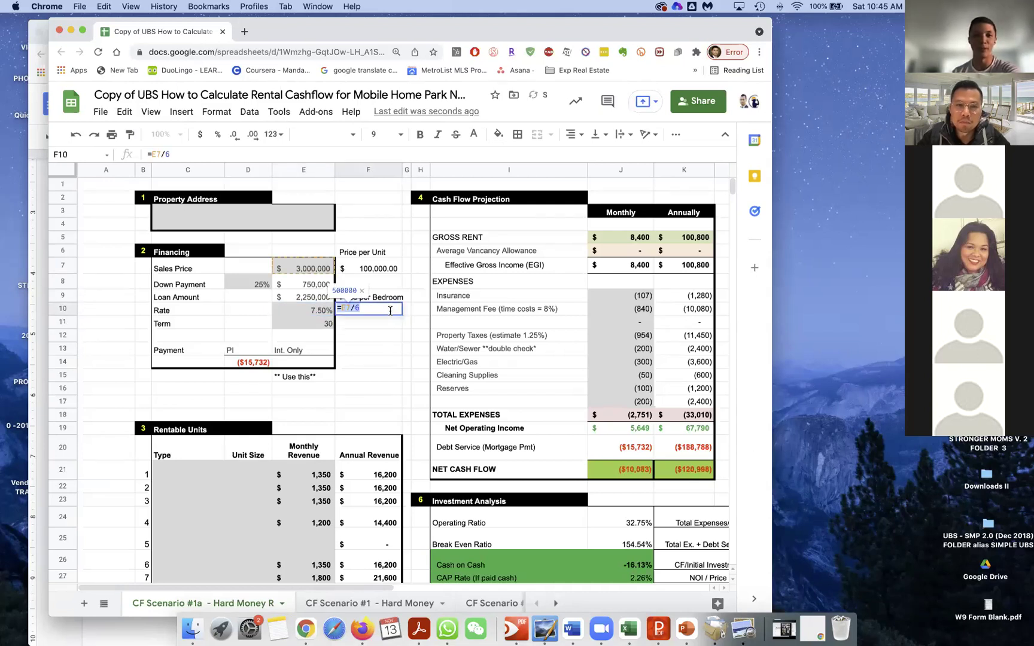
pyautogui.write('30')
pyautogui.press('Return')
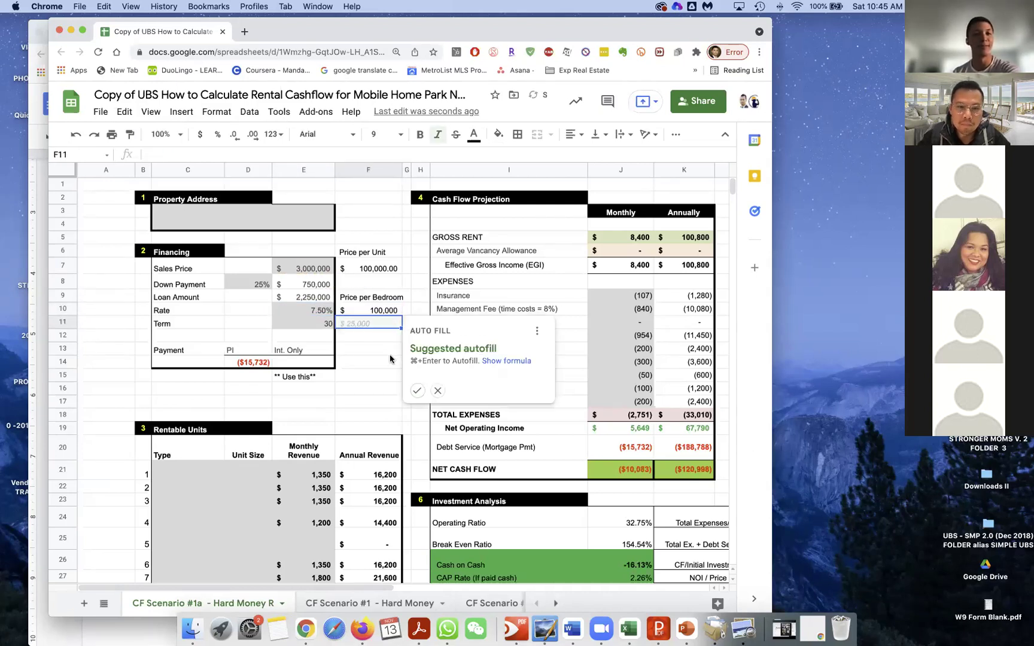
# Step: Delete the price per bedroom label and its formula from the Financing section
pyautogui.press('Delete')
pyautogui.press('Up')
pyautogui.press('Delete')
pyautogui.click(305, 310)
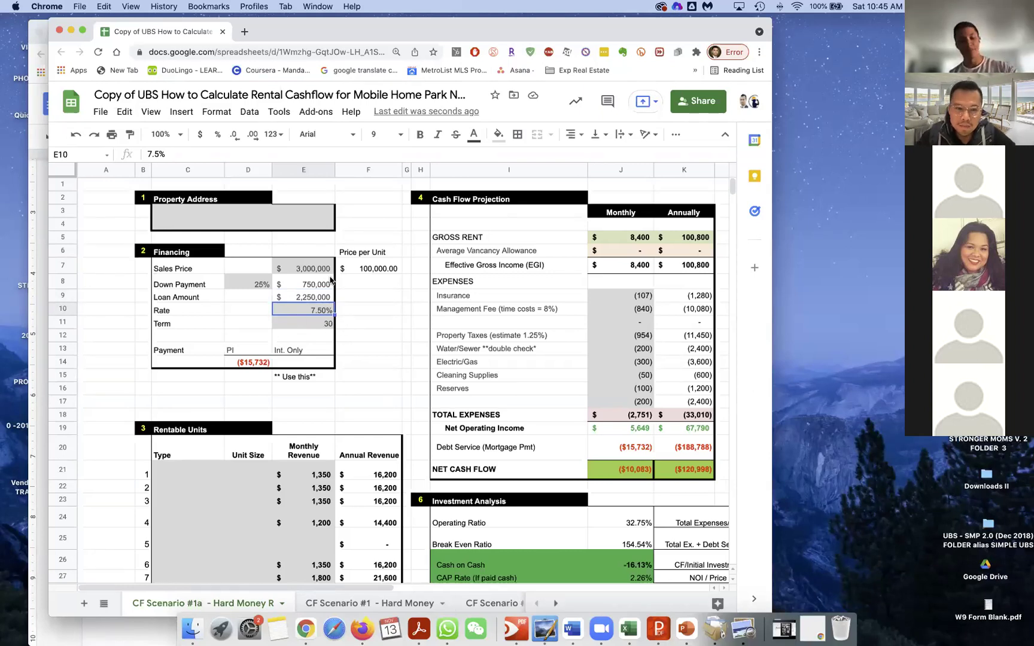
pyautogui.click(260, 365)
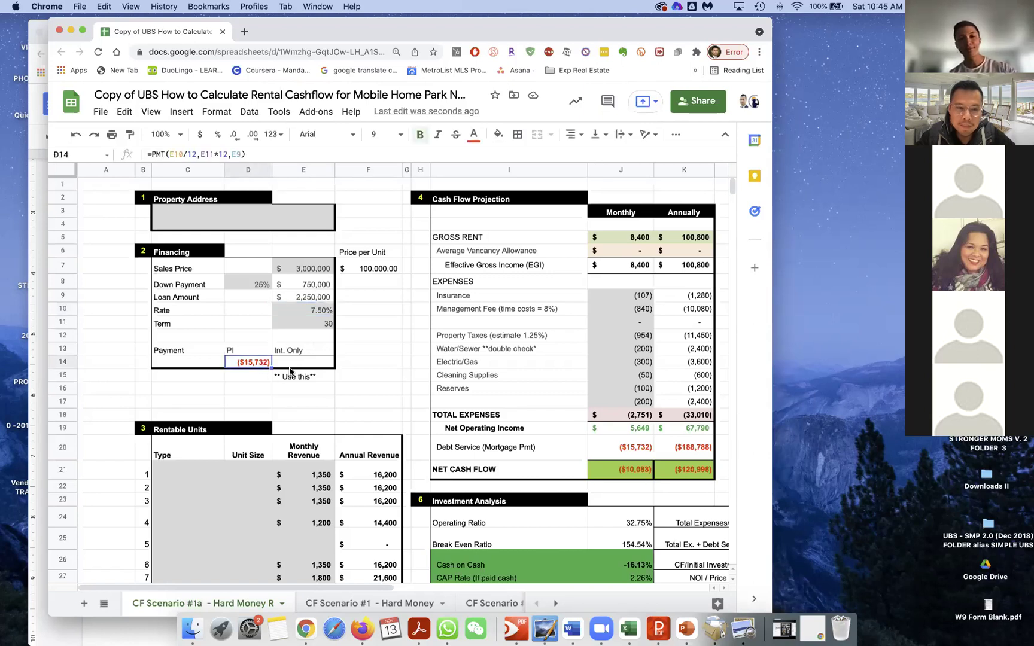
pyautogui.click(355, 351)
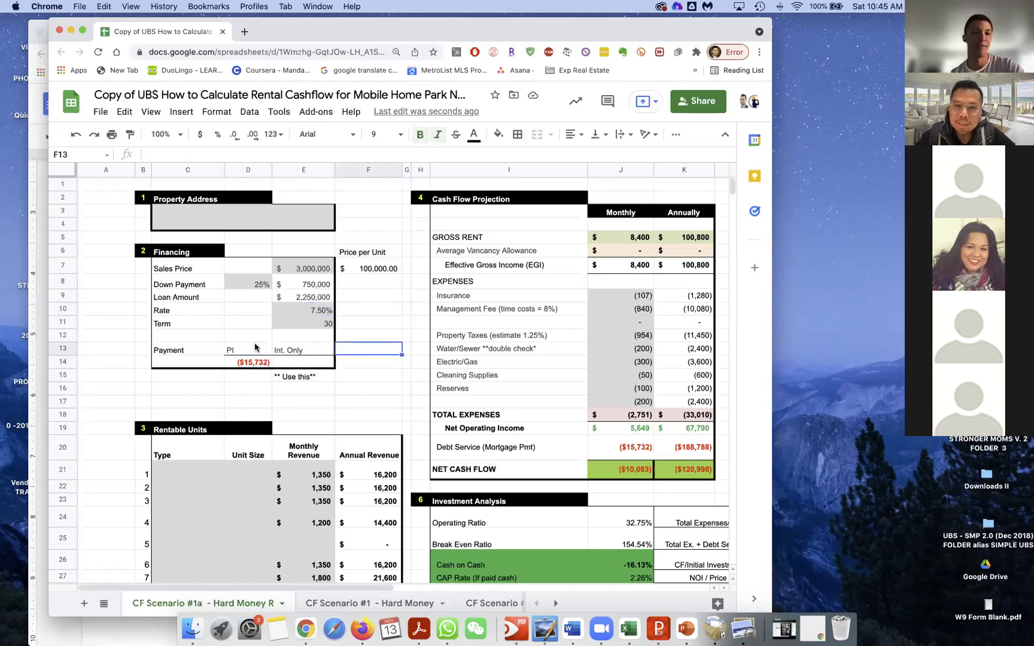
pyautogui.click(344, 368)
# Step: Set the first rentable unit's monthly revenue to 550 and fill it down through unit 30
pyautogui.scroll(-5, 300, 372)
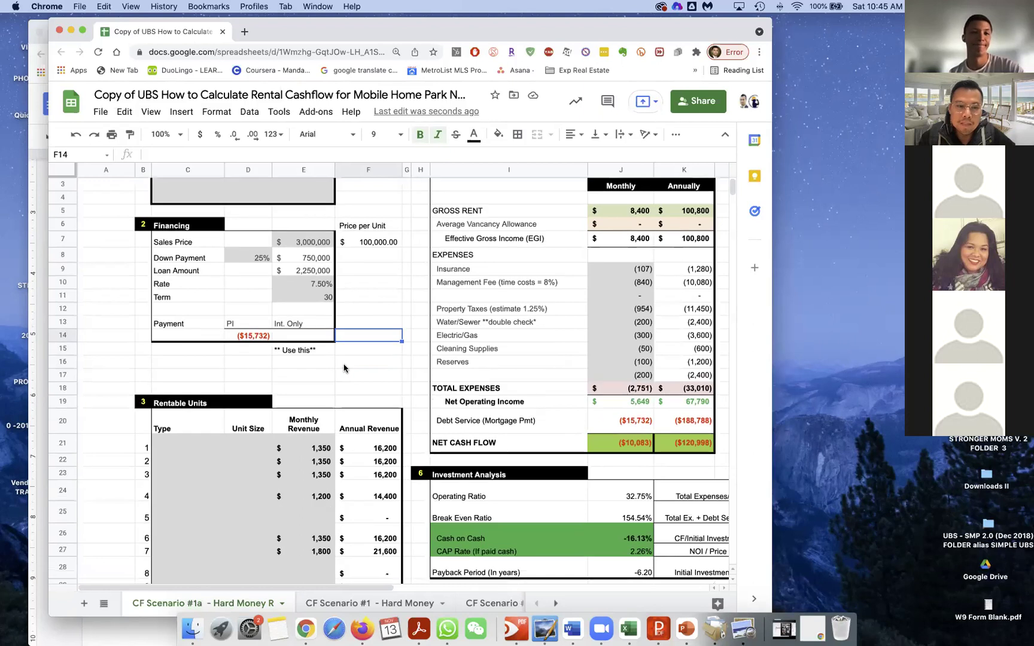
pyautogui.click(287, 375)
pyautogui.press('Up')
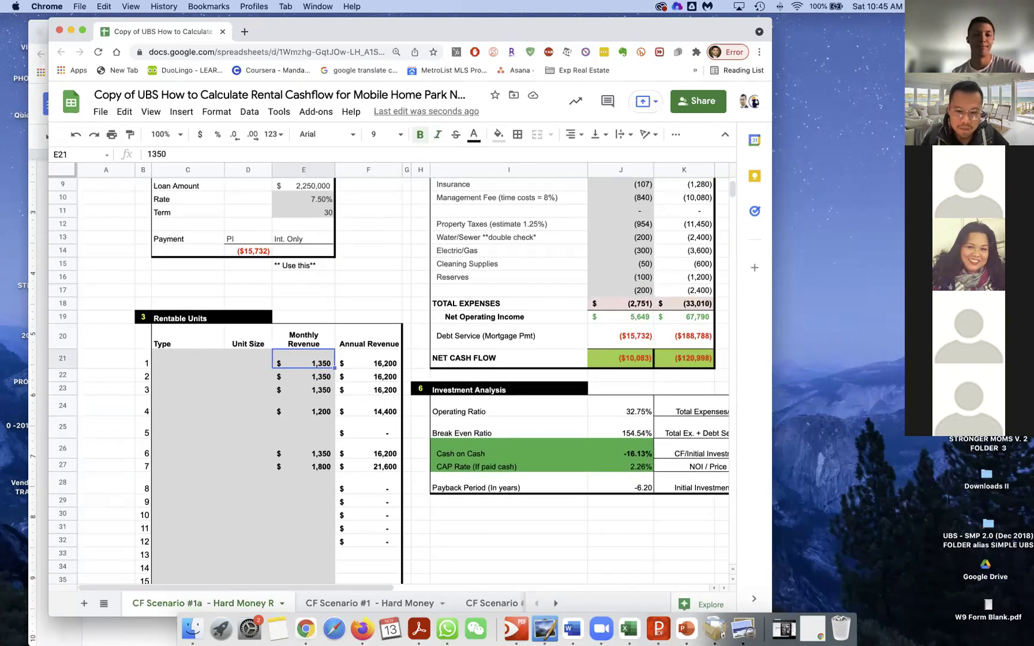
pyautogui.write('5')
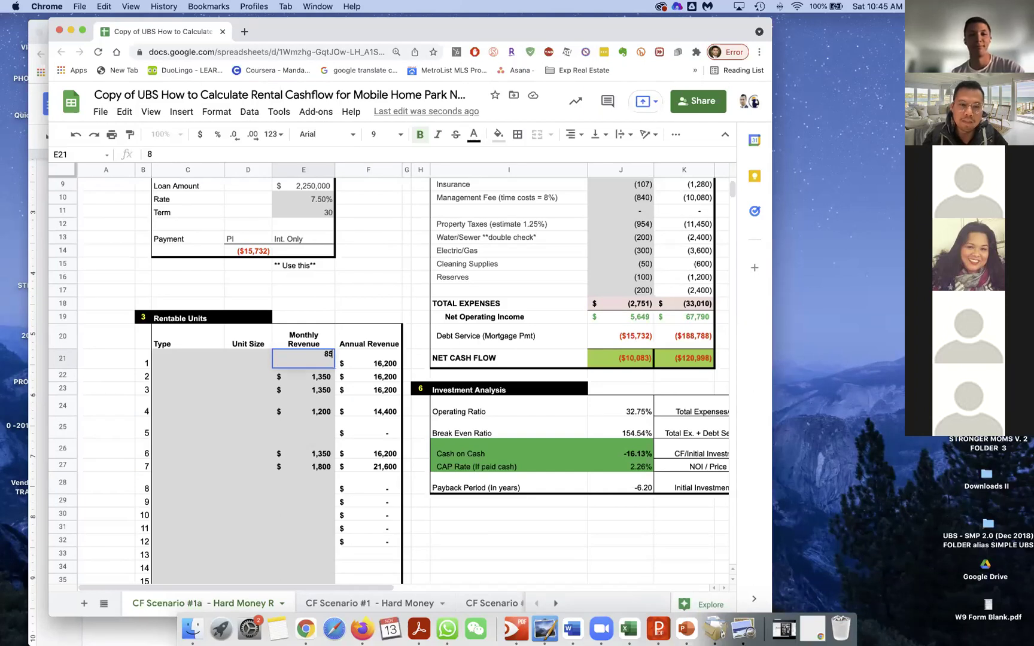
pyautogui.write('00')
pyautogui.press('Return')
pyautogui.press('Up')
pyautogui.write('550')
pyautogui.press('Return')
pyautogui.press('Up')
pyautogui.moveTo(334, 368); pyautogui.dragTo(364, 377)
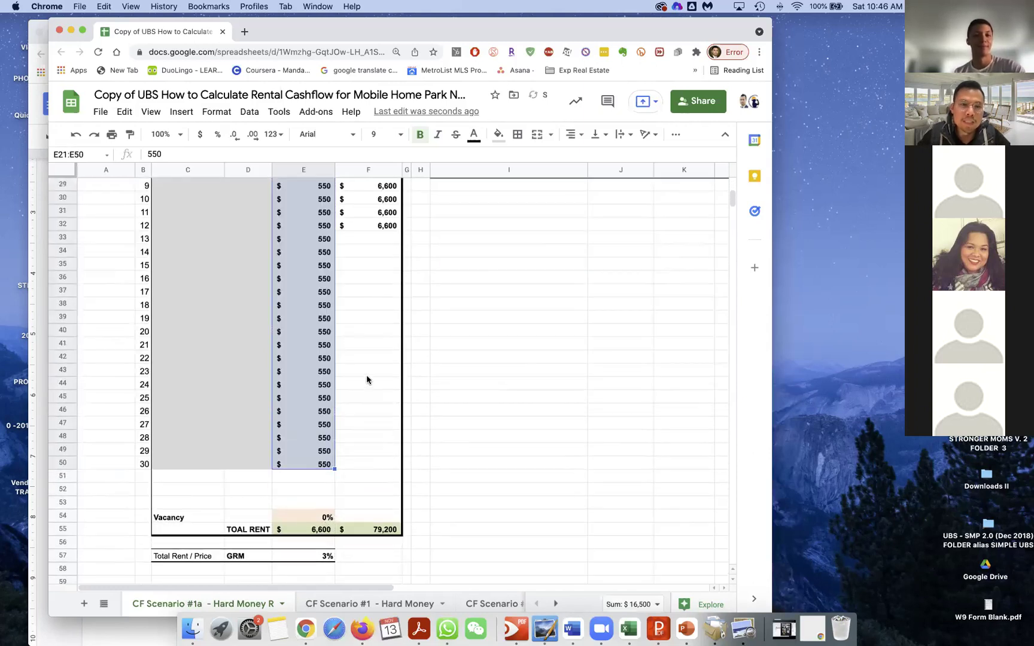
# Step: Fill the annual revenue formula down through unit 30 and check the annual total rent formula
pyautogui.scroll(5, 353, 383)
pyautogui.click(328, 399)
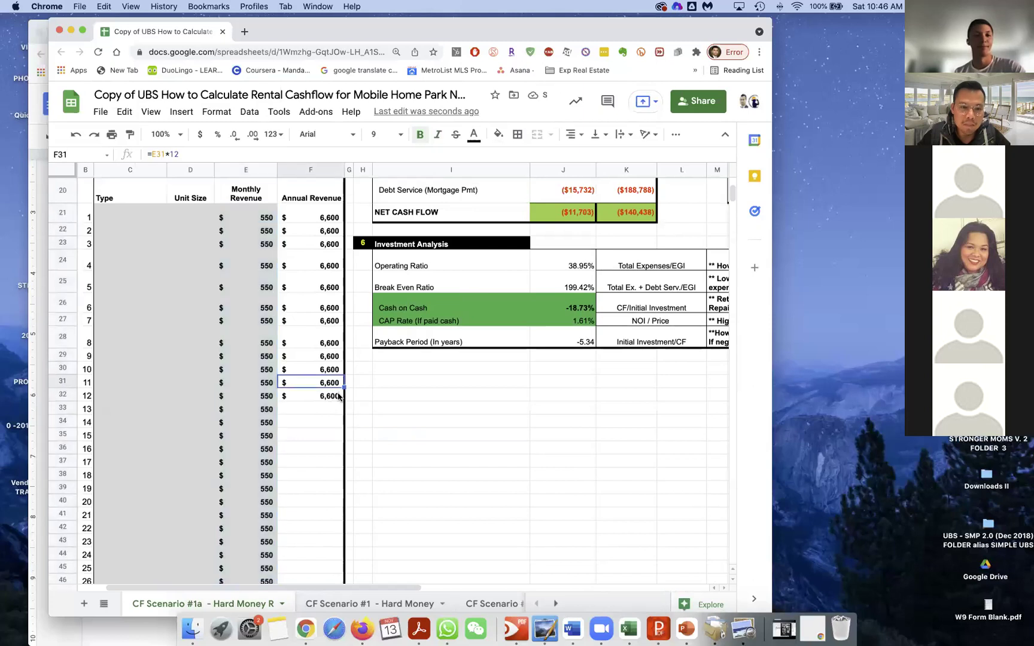
pyautogui.moveTo(344, 399); pyautogui.dragTo(329, 470)
pyautogui.click(326, 531)
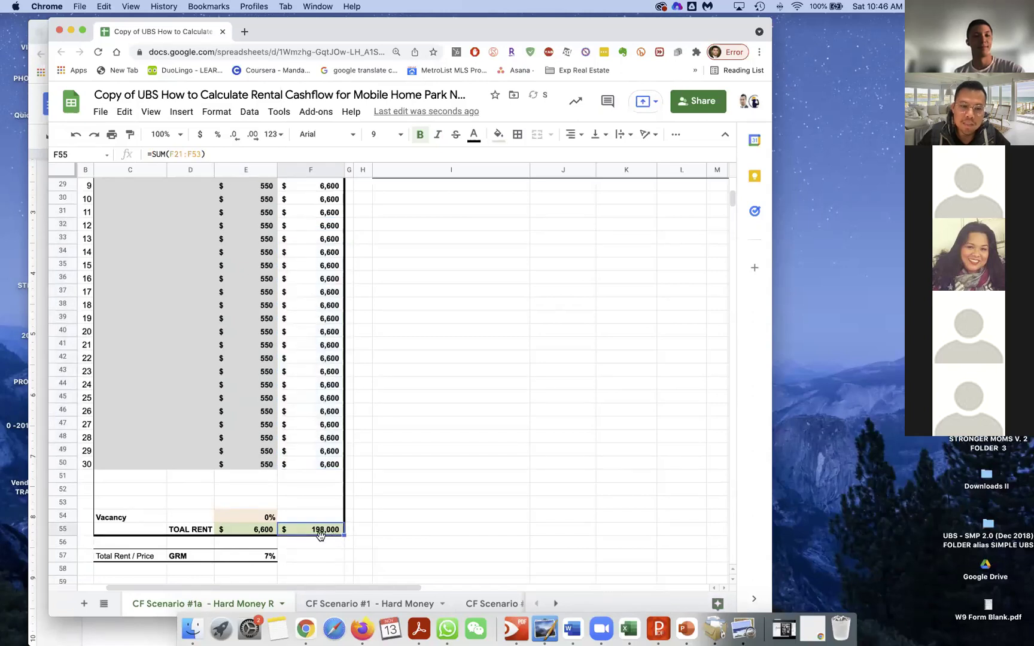
pyautogui.hscroll(-2, 364, 532)
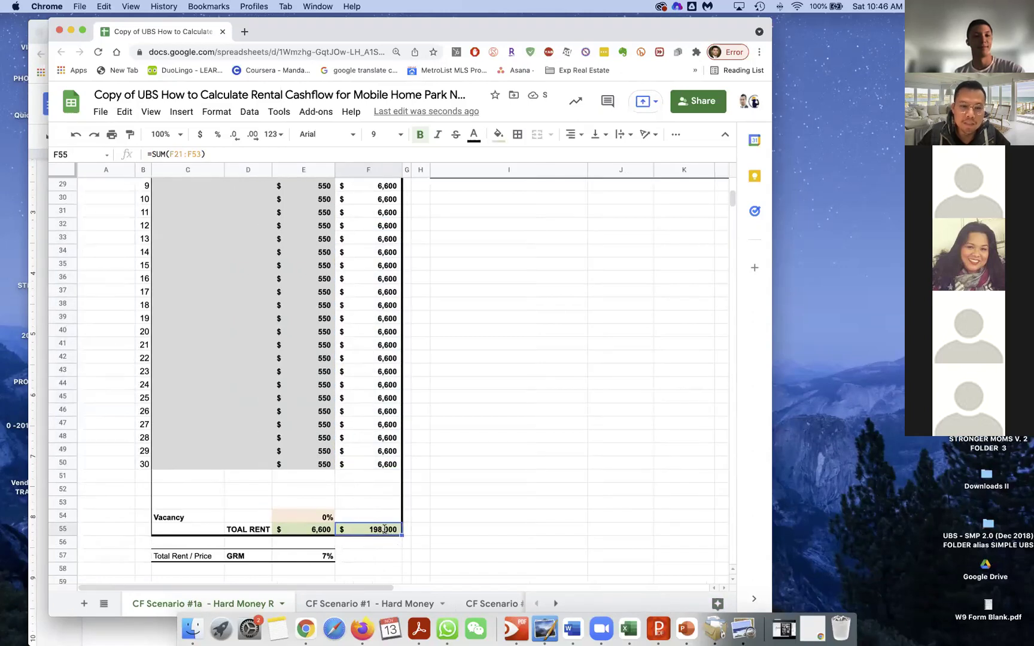
pyautogui.doubleClick(385, 530)
pyautogui.press('Return')
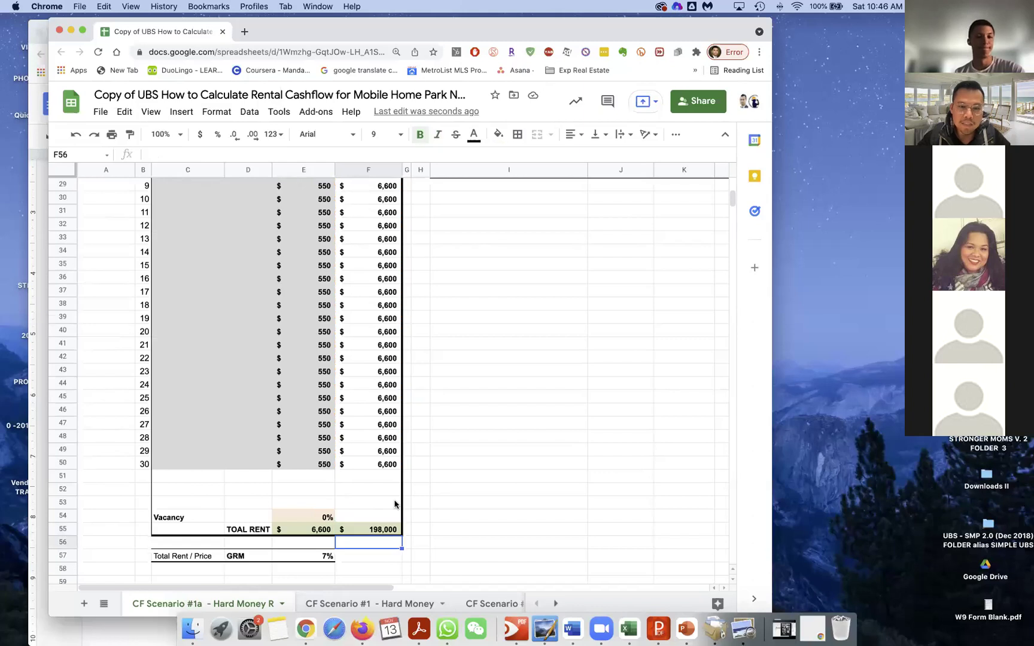
# Step: Re-enter the monthly gross rent in the cash flow projection as a link to the monthly total rent in E55
pyautogui.scroll(6, 395, 504)
pyautogui.scroll(2, 394, 504)
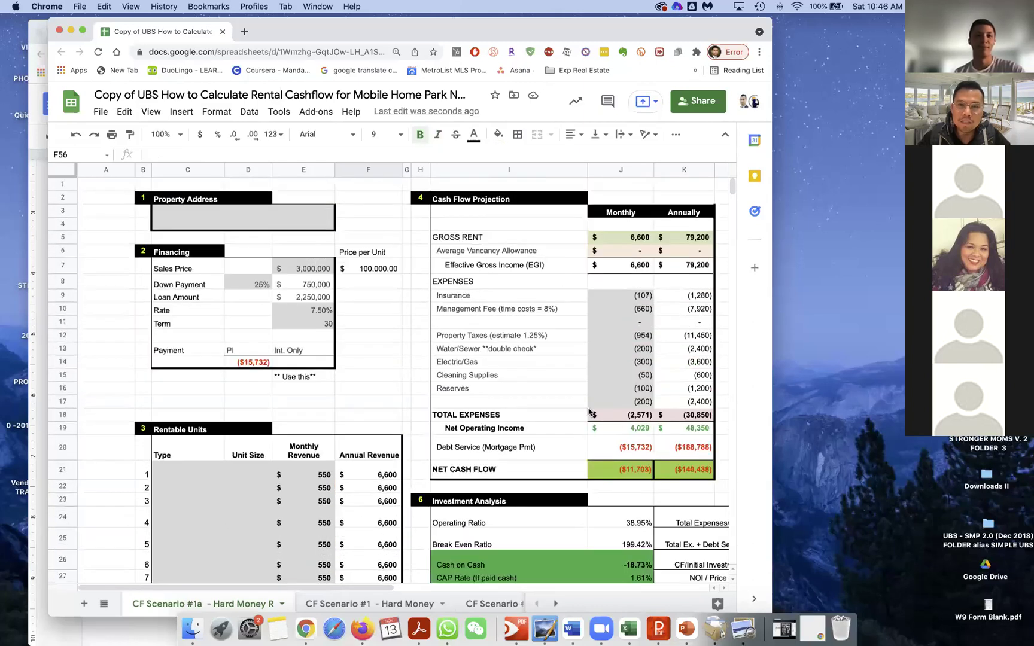
pyautogui.click(642, 232)
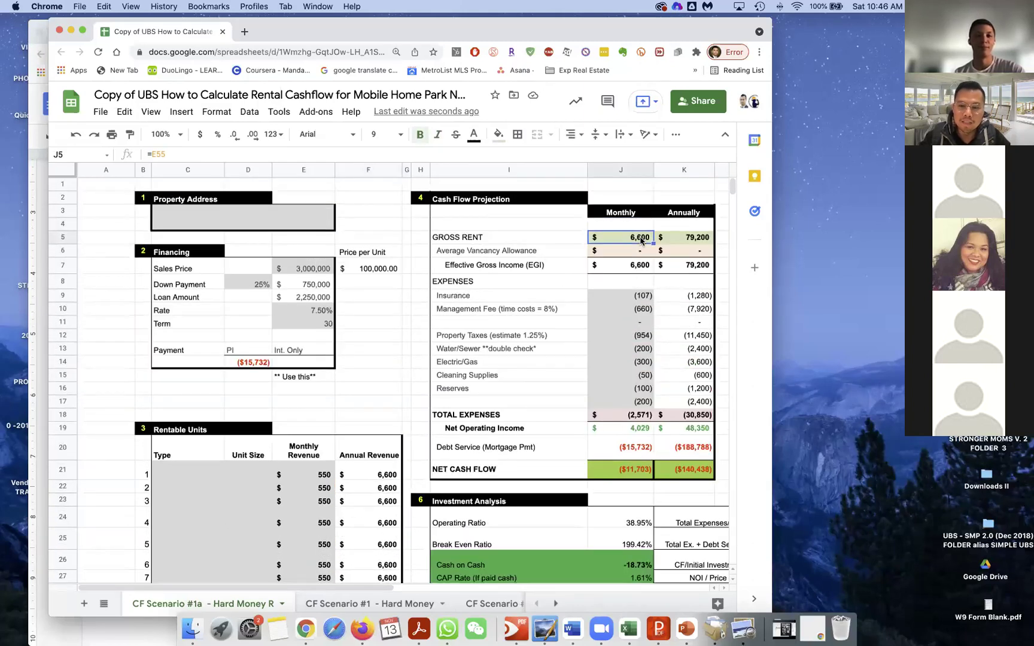
pyautogui.write('=')
pyautogui.scroll(-10, 337, 362)
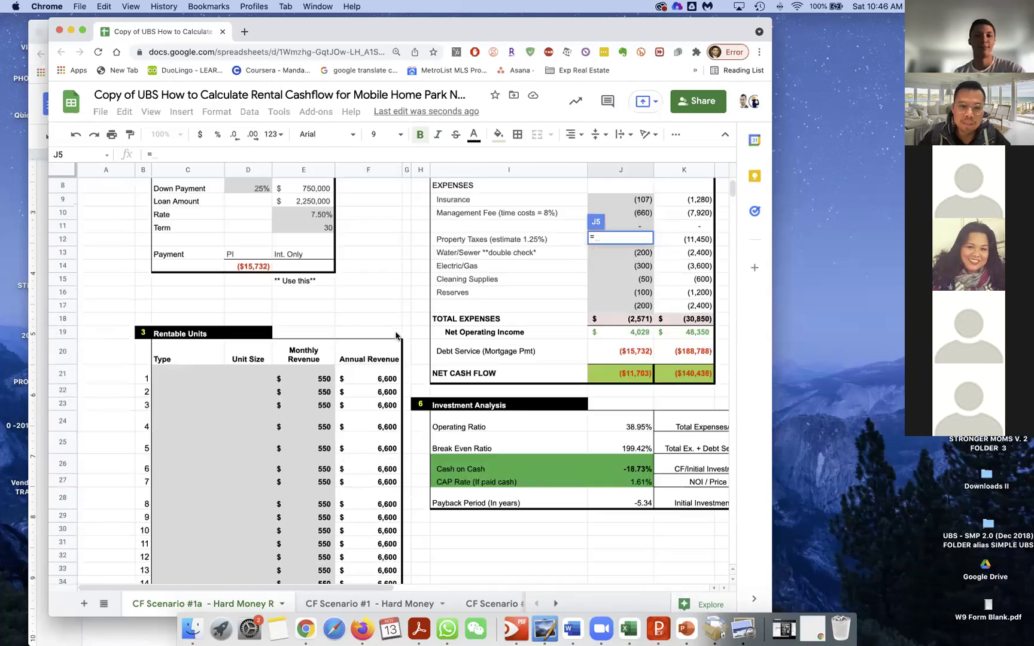
pyautogui.click(322, 371)
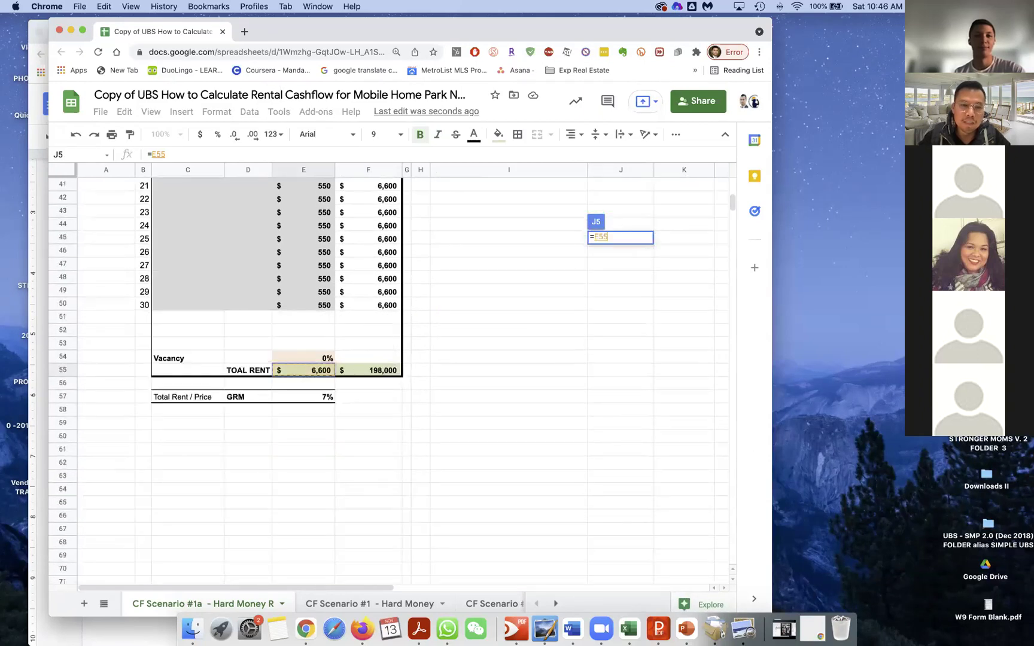
pyautogui.press('Return')
# Step: Extend the monthly total rent formula to cover all 30 units, as =SUM(E21:E50)
pyautogui.scroll(-2, 294, 434)
pyautogui.scroll(-4, 288, 443)
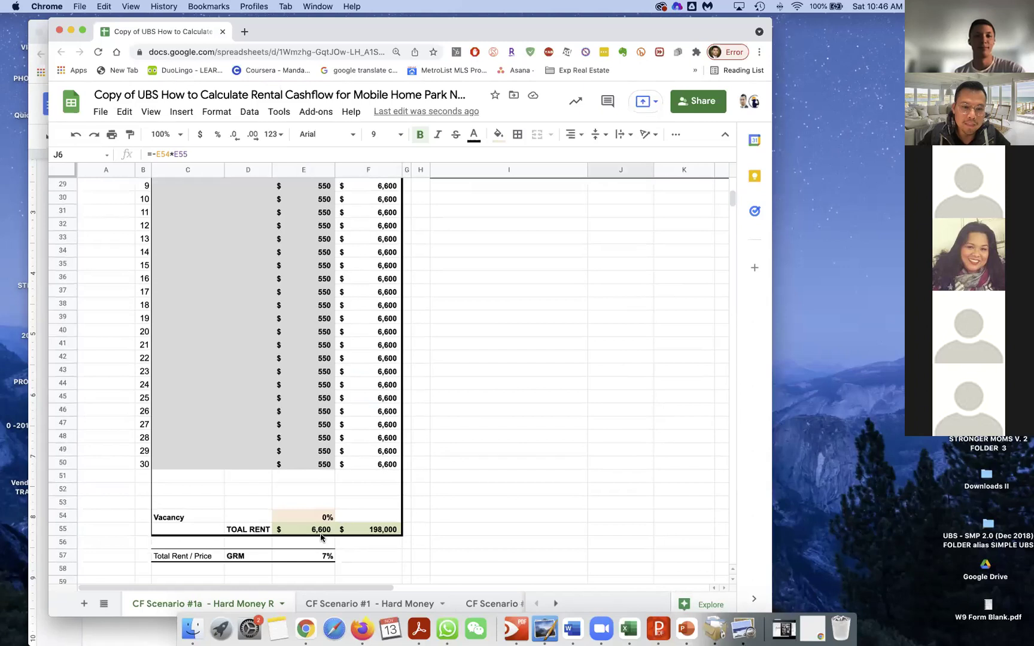
pyautogui.doubleClick(321, 534)
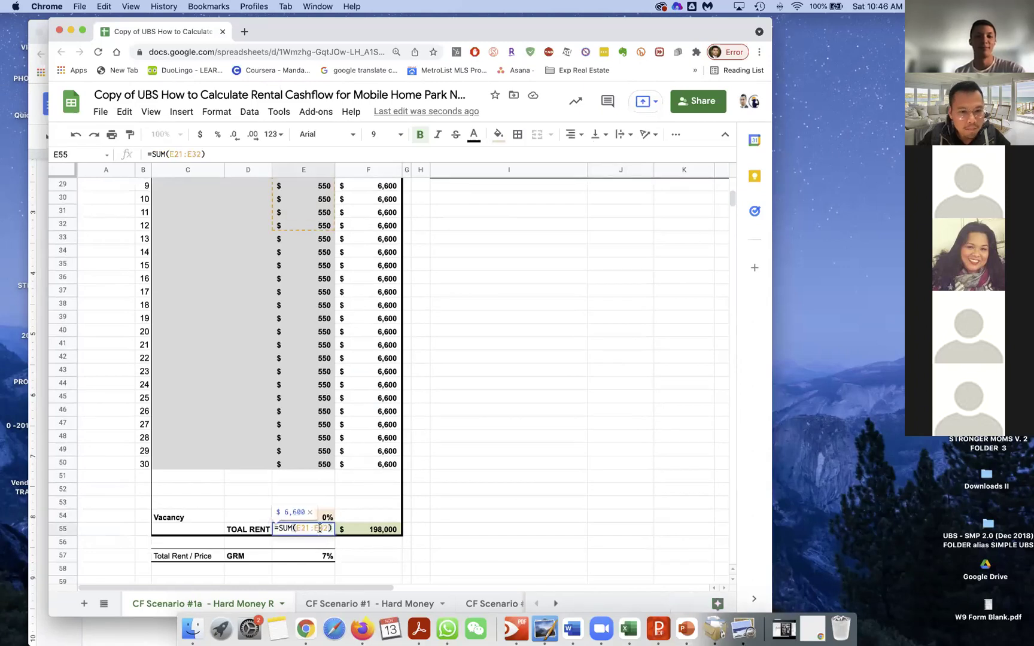
pyautogui.tripleClick(320, 528)
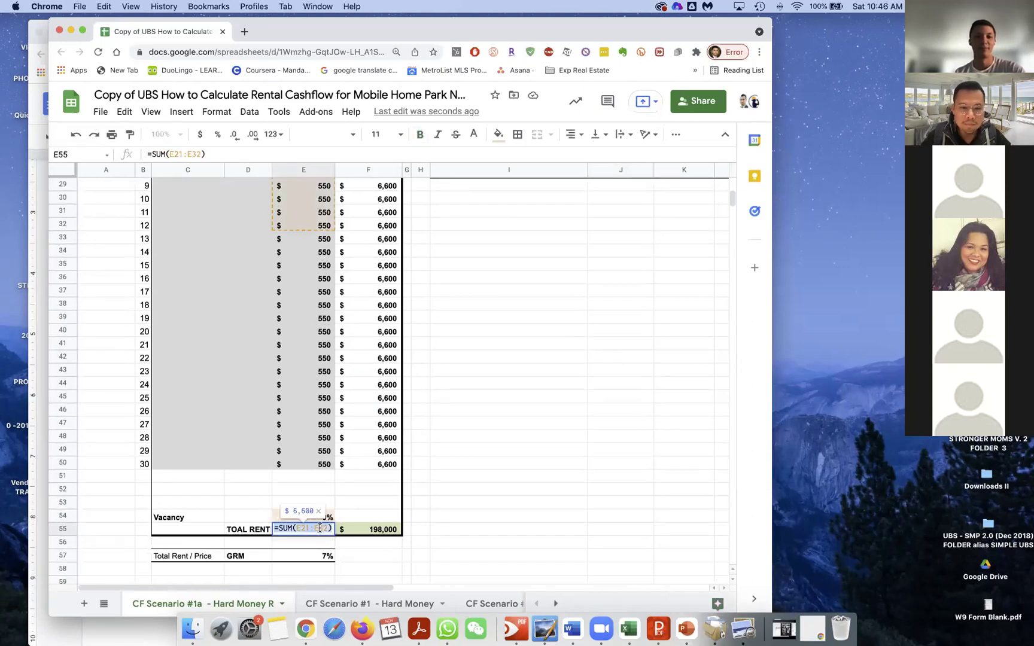
pyautogui.click(320, 528)
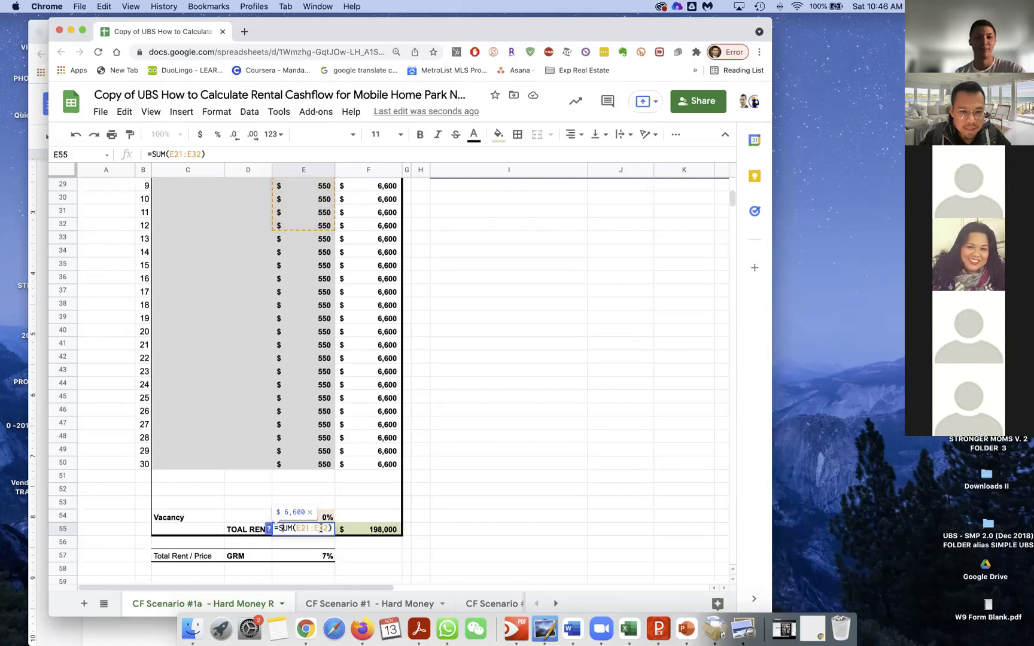
pyautogui.press('BackSpace')
pyautogui.press('BackSpace')
pyautogui.write('50')
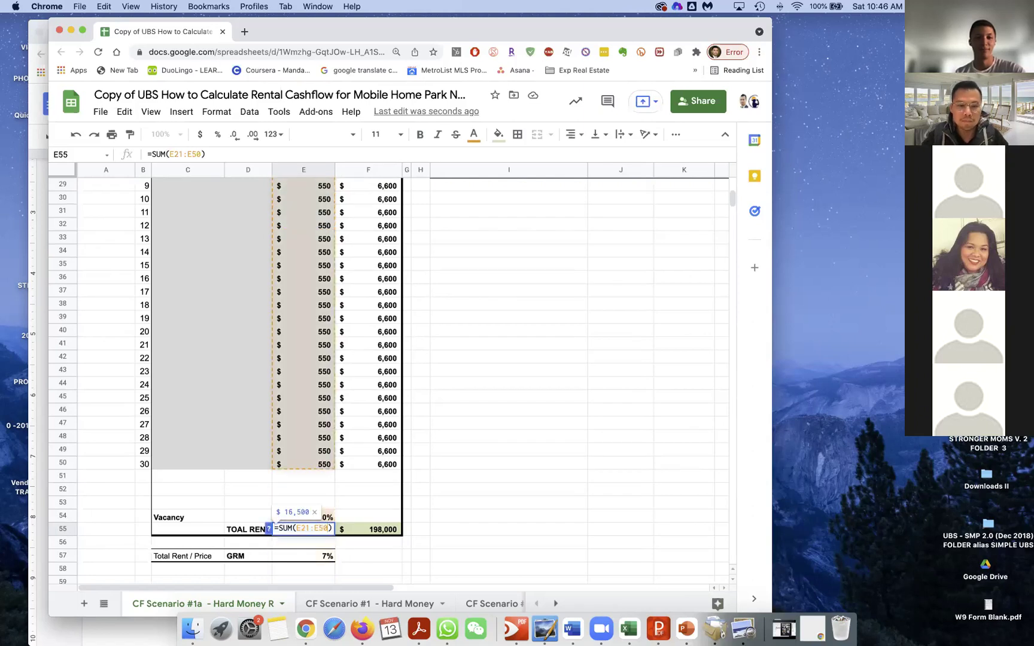
pyautogui.press('Return')
pyautogui.click(317, 529)
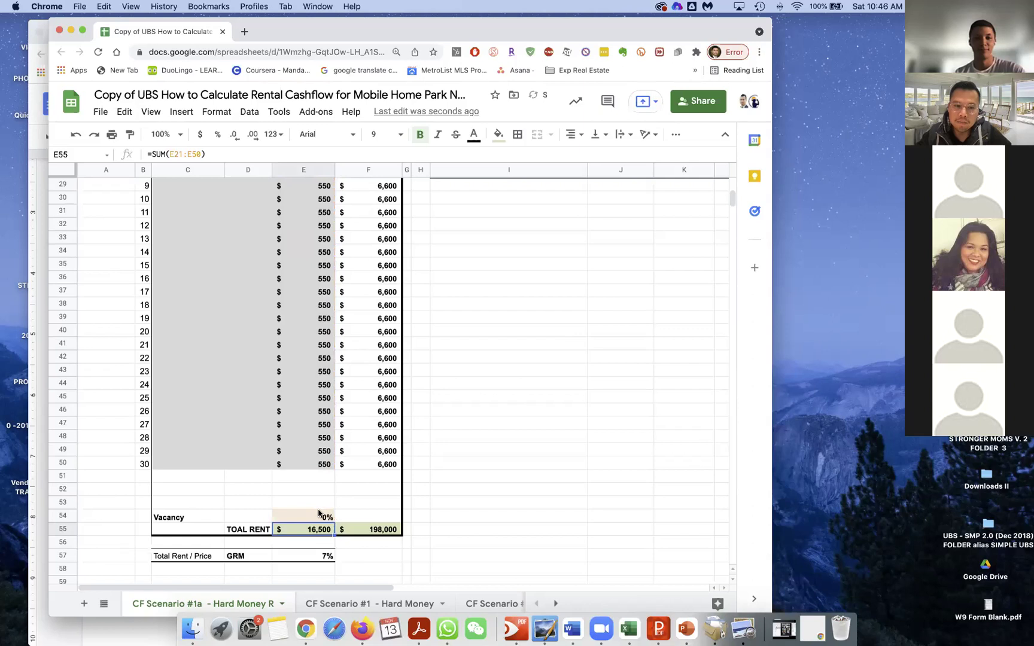
# Step: Set the monthly insurance expense to -110 in the cash flow projection
pyautogui.scroll(10, 512, 439)
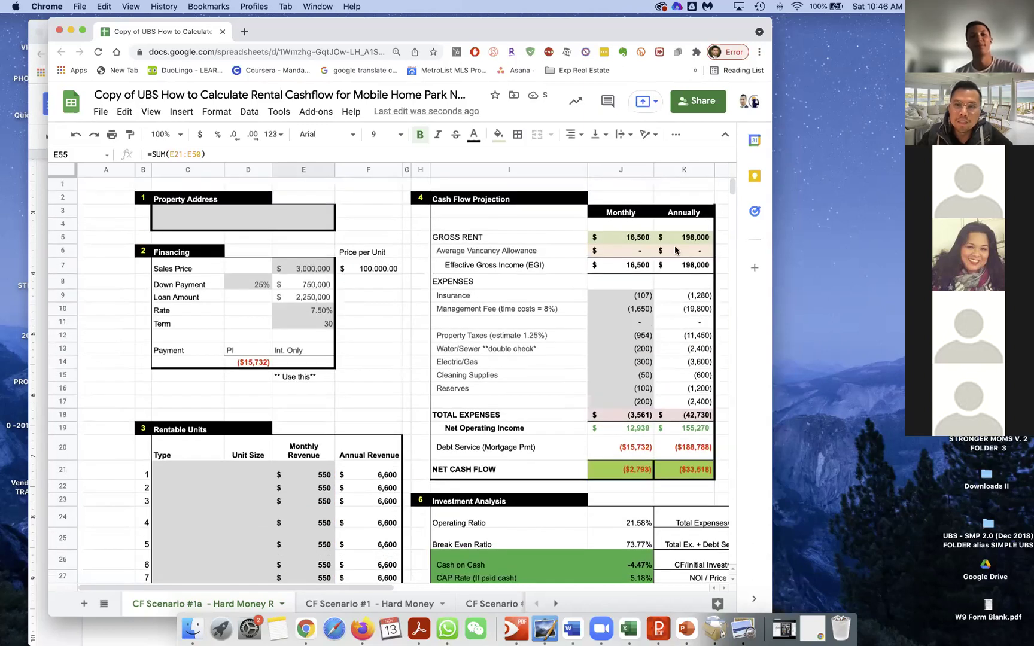
pyautogui.click(629, 296)
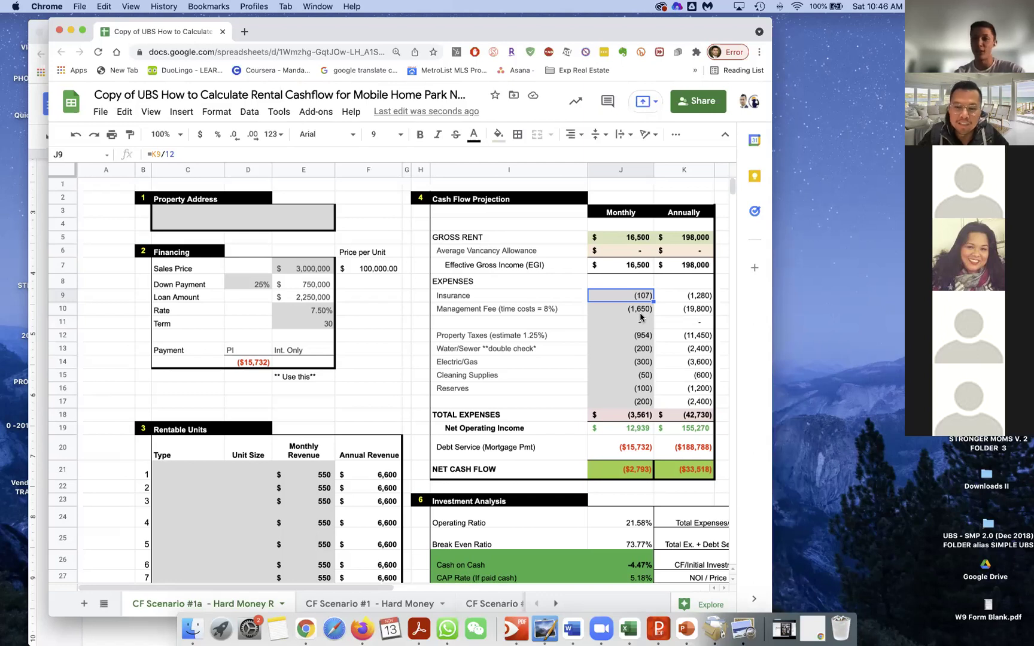
pyautogui.write('0')
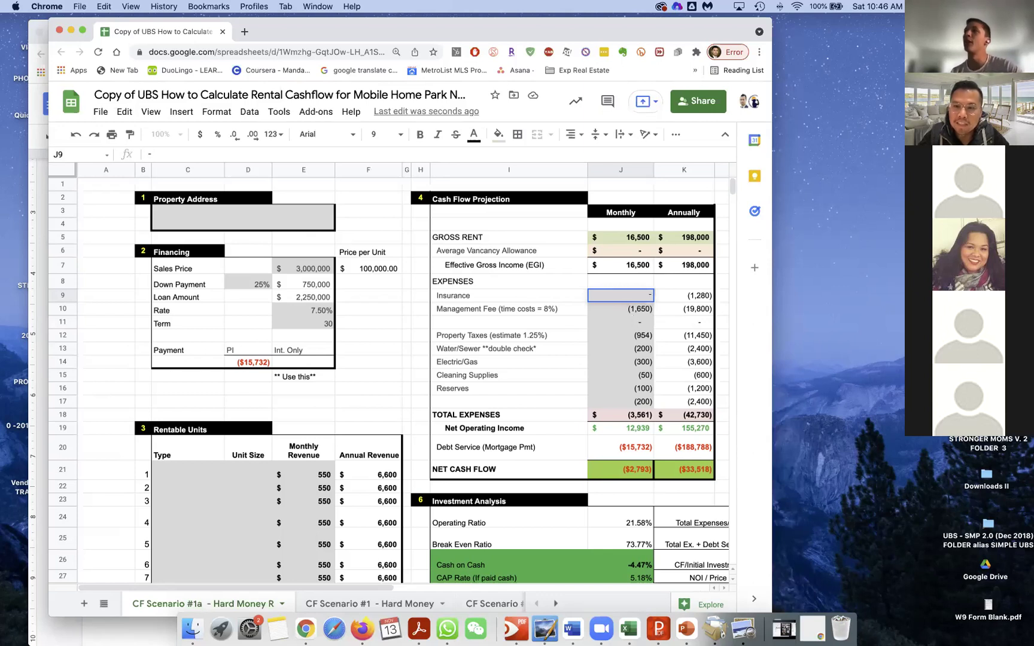
pyautogui.write('10')
pyautogui.press('Return')
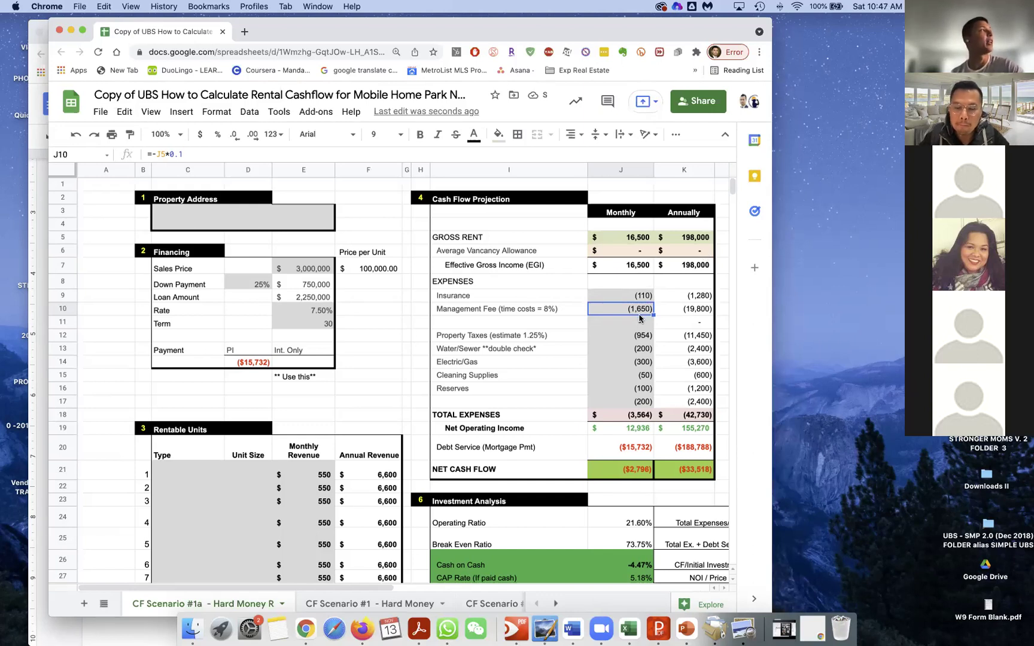
pyautogui.write('=')
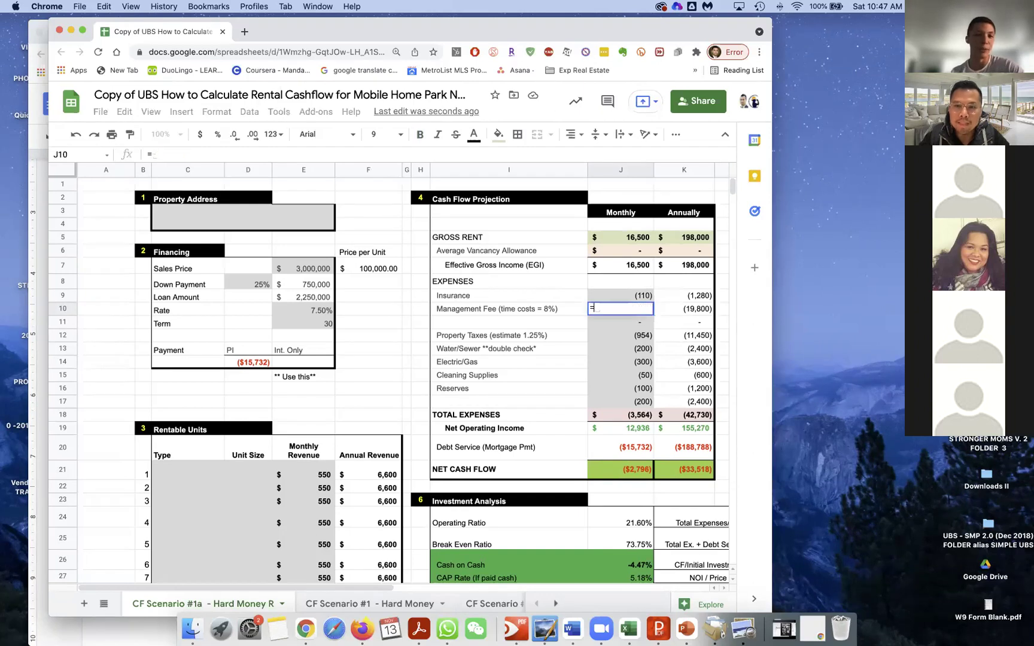
pyautogui.click(637, 242)
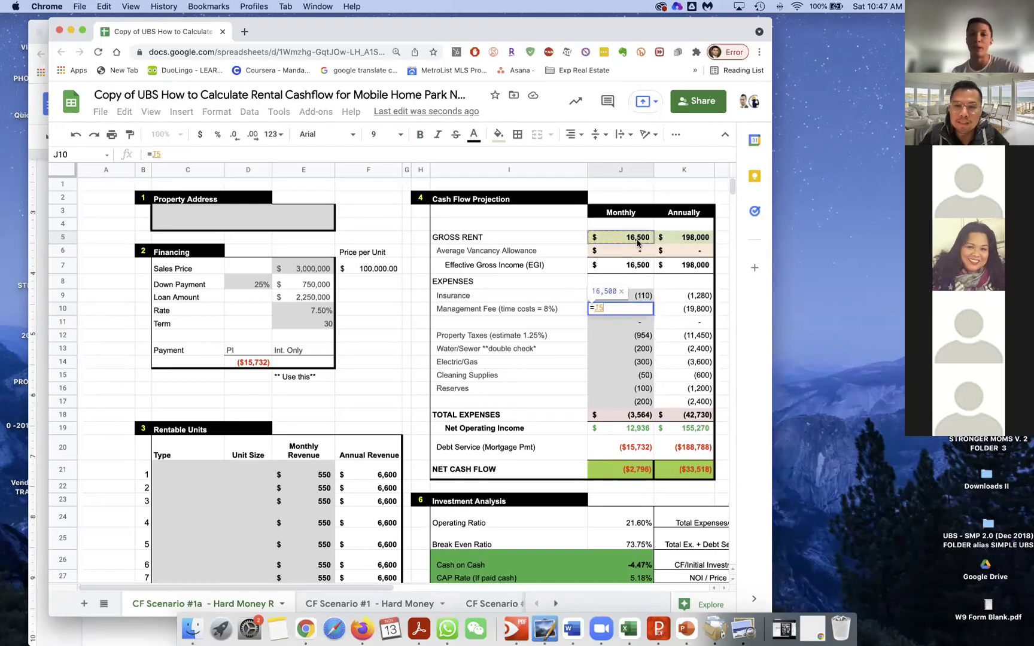
pyautogui.write('*')
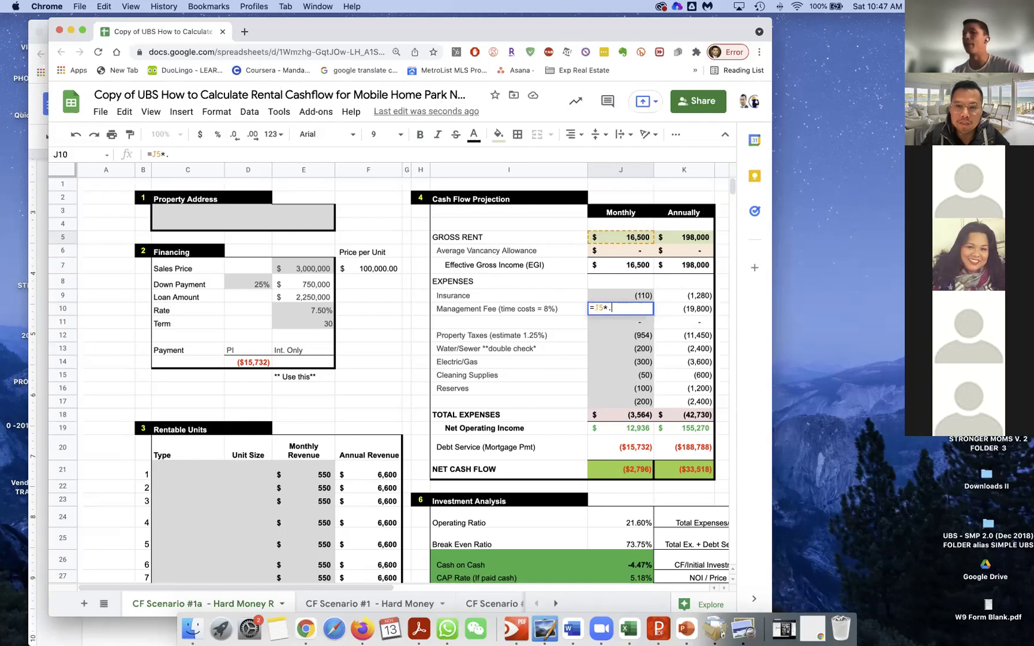
pyautogui.press('BackSpace')
pyautogui.press('BackSpace')
pyautogui.press('BackSpace')
pyautogui.press('BackSpace')
# Step: Set the monthly management fee to -1200
pyautogui.write('-1200')
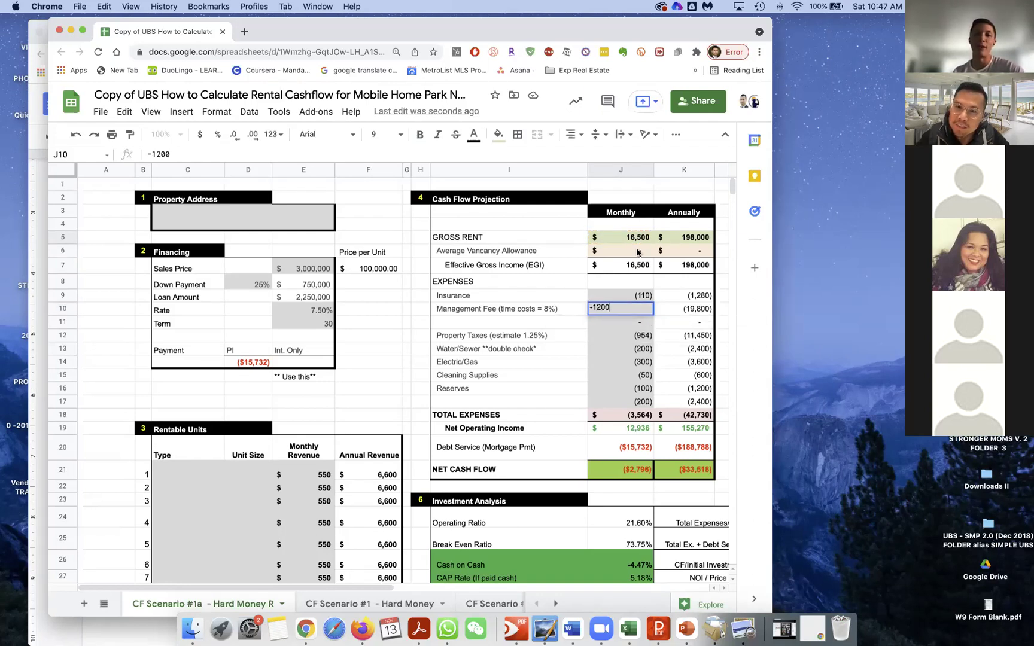
pyautogui.press('Return')
# Step: Base the monthly property tax formula on the sales price cell, as =-(E7*L12)/12
pyautogui.click(631, 340)
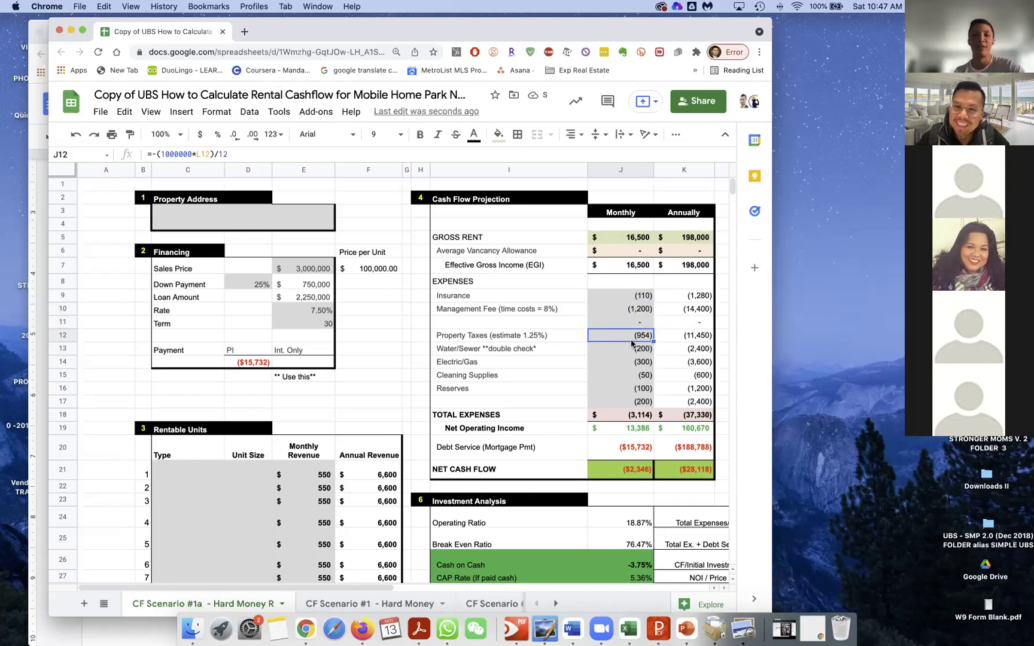
pyautogui.doubleClick(632, 342)
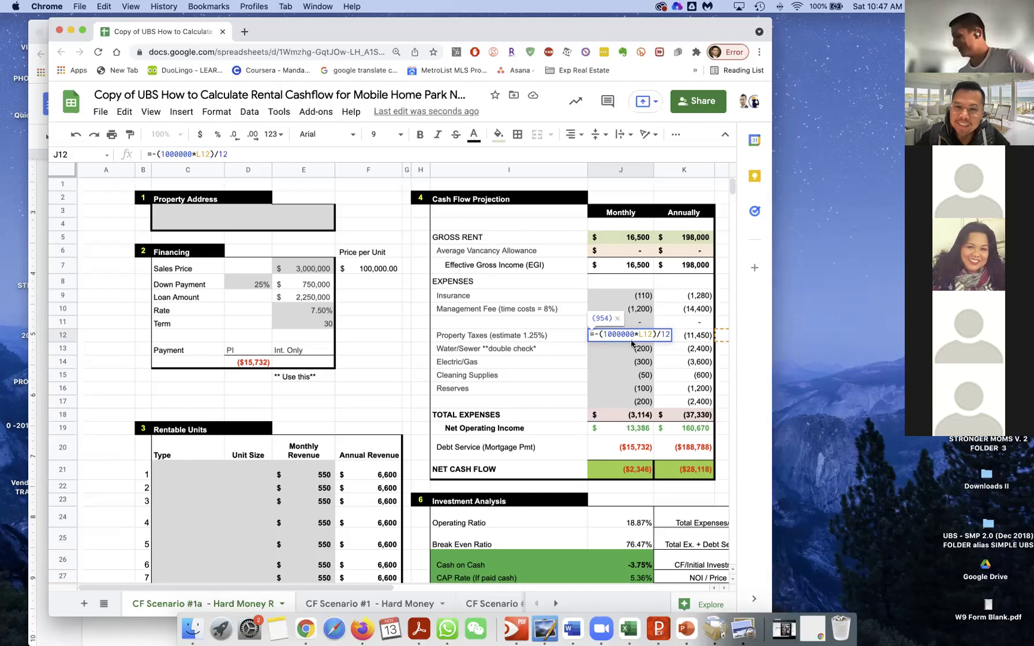
pyautogui.click(635, 335)
pyautogui.press('Return')
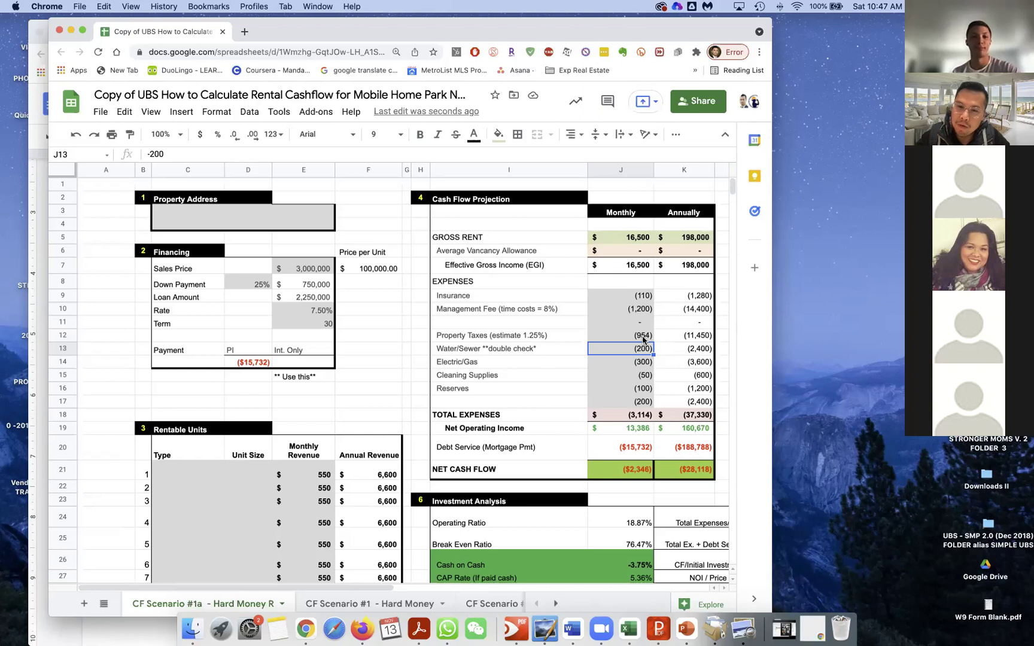
pyautogui.doubleClick(643, 335)
pyautogui.click(637, 336)
pyautogui.press('BackSpace')
pyautogui.press('BackSpace')
pyautogui.press('BackSpace')
pyautogui.press('BackSpace')
pyautogui.press('BackSpace')
pyautogui.press('BackSpace')
pyautogui.press('BackSpace')
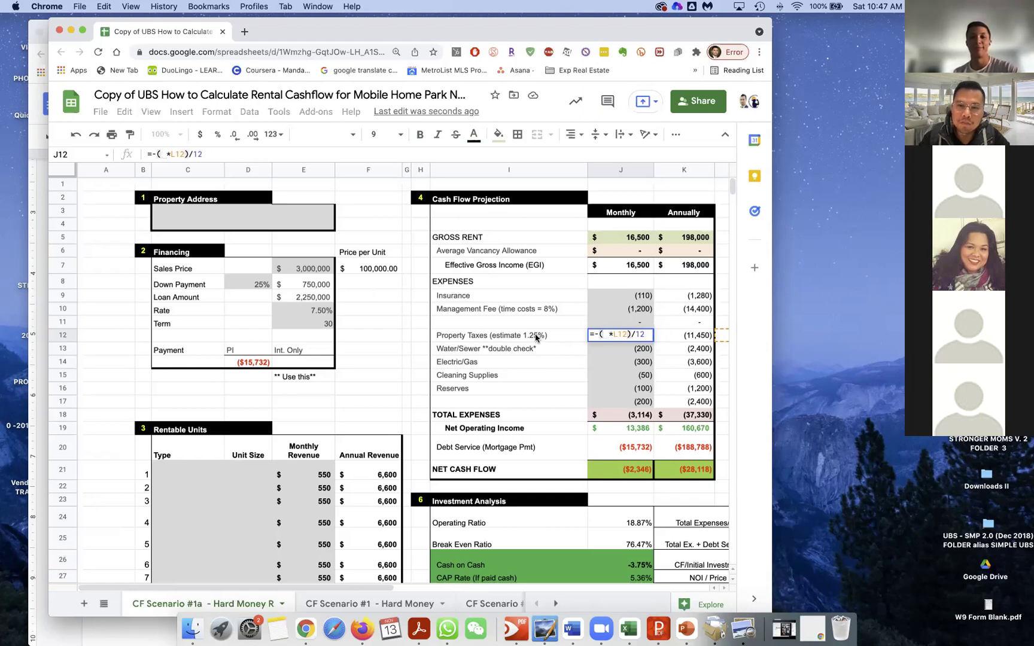
pyautogui.click(322, 269)
pyautogui.press('Return')
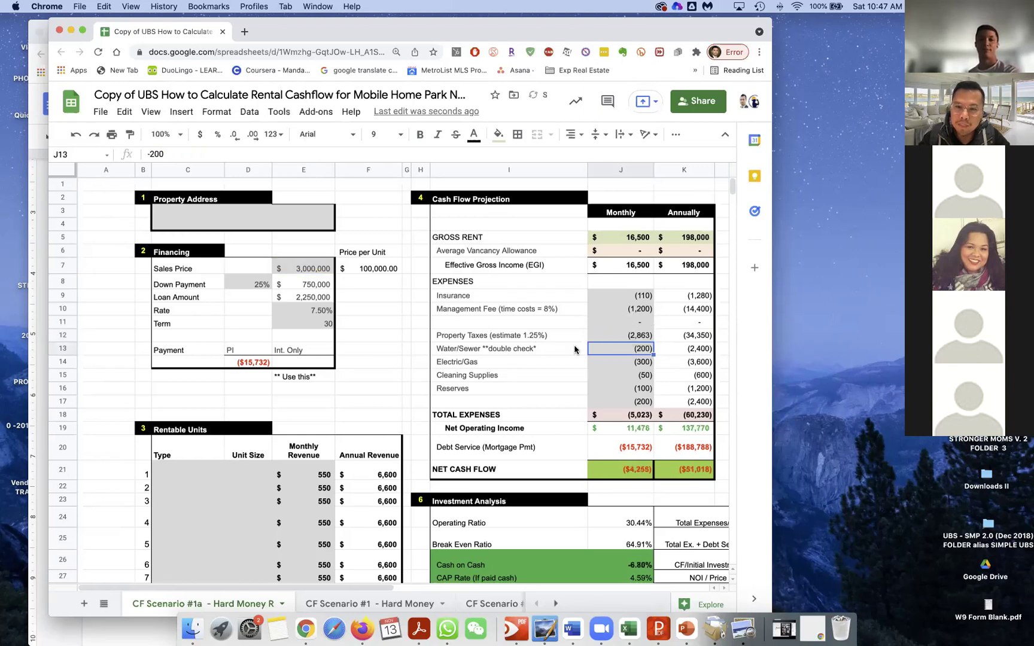
# Step: Check the monthly property tax formula and the tax rate cell it refers to
pyautogui.click(632, 336)
pyautogui.doubleClick(623, 337)
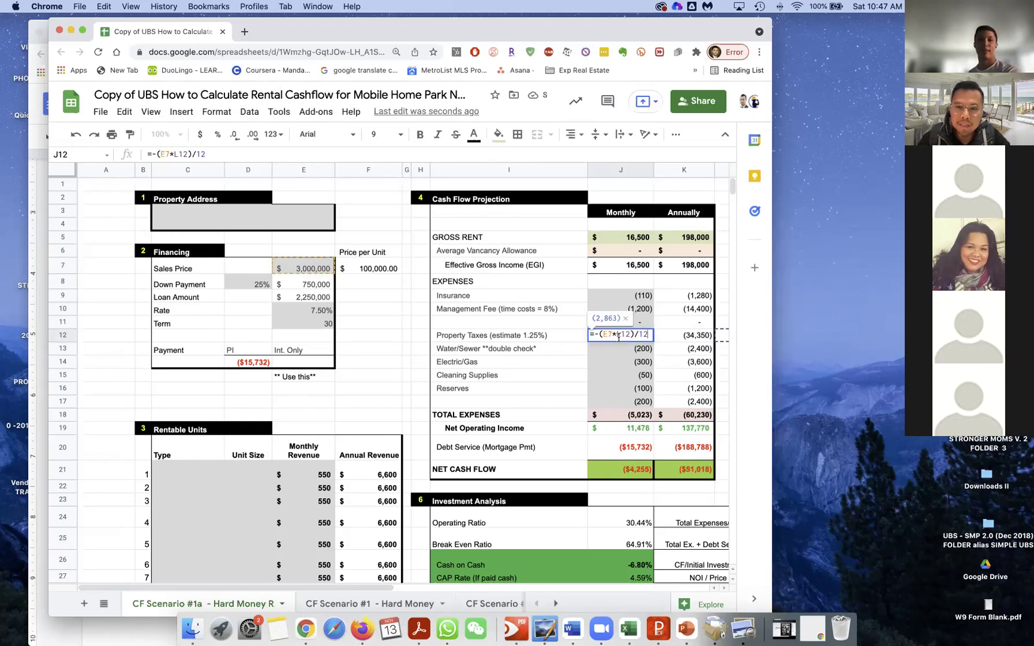
pyautogui.press('Escape')
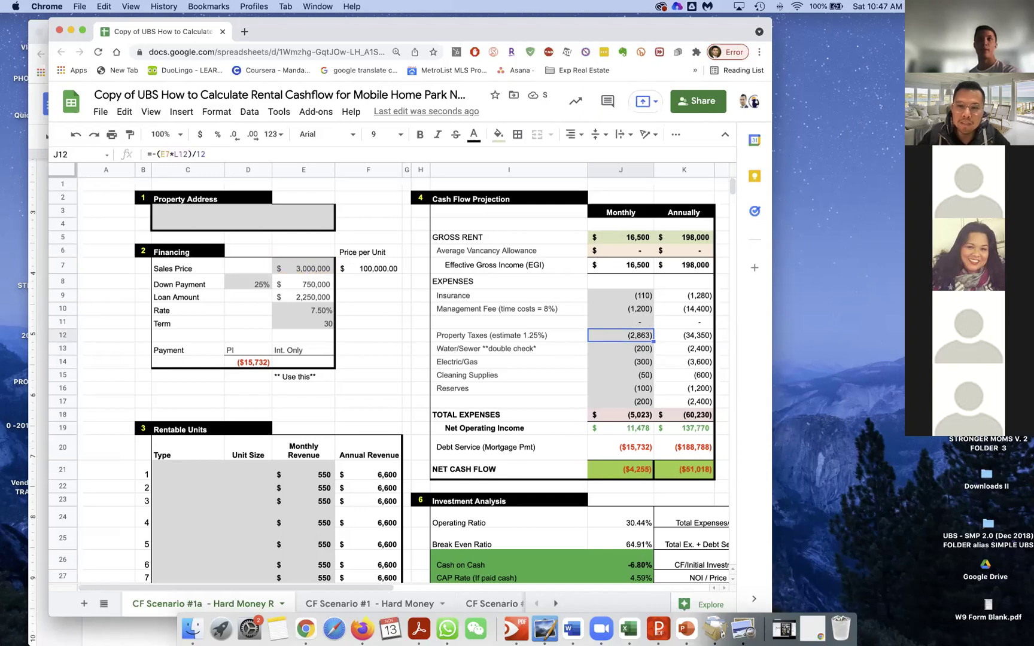
pyautogui.press('Right')
pyautogui.press('Right')
pyautogui.click(628, 338)
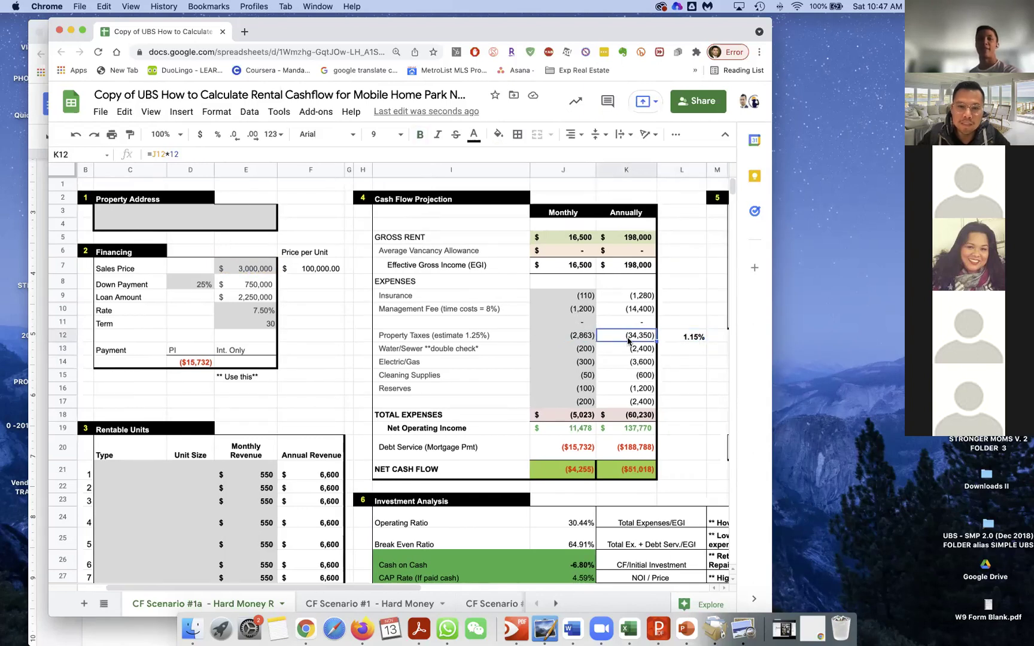
pyautogui.doubleClick(584, 337)
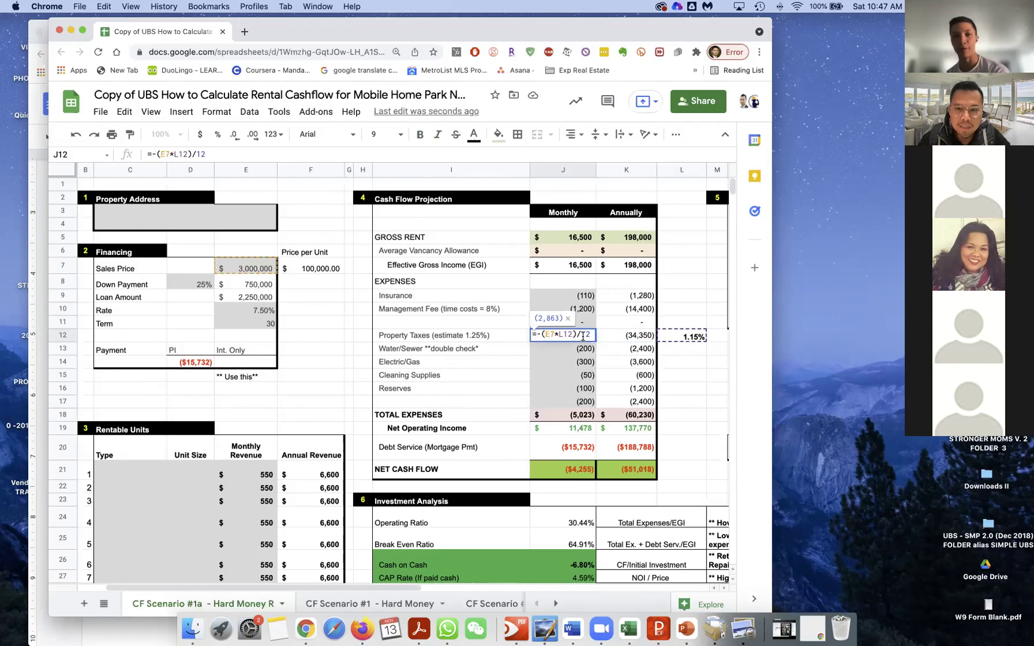
pyautogui.press('Escape')
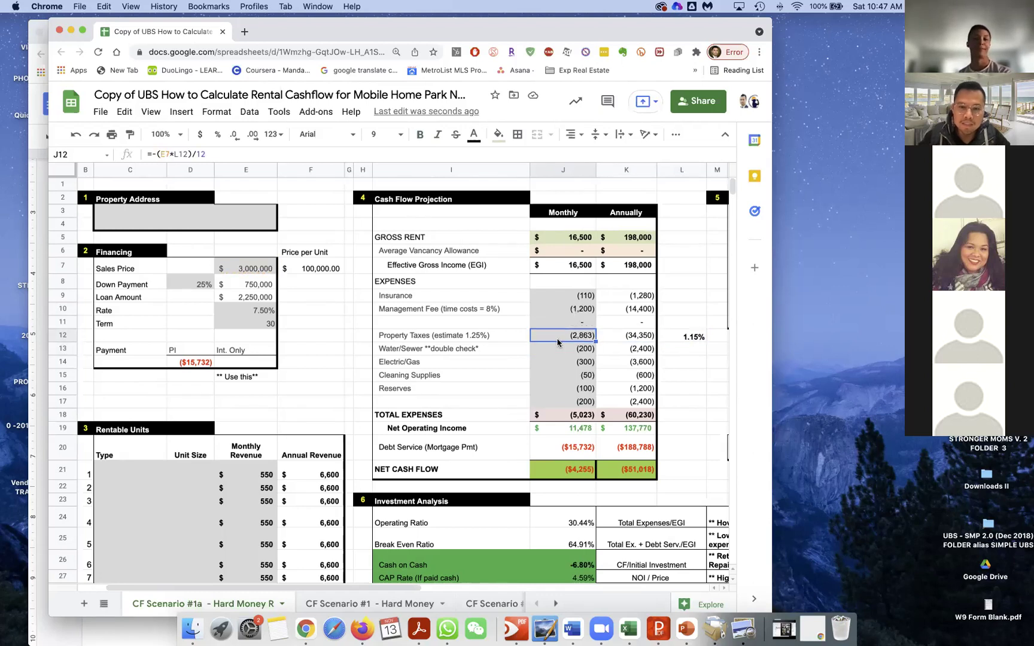
# Step: Set the annual property taxes to -4400
pyautogui.press('Right')
pyautogui.write('-400')
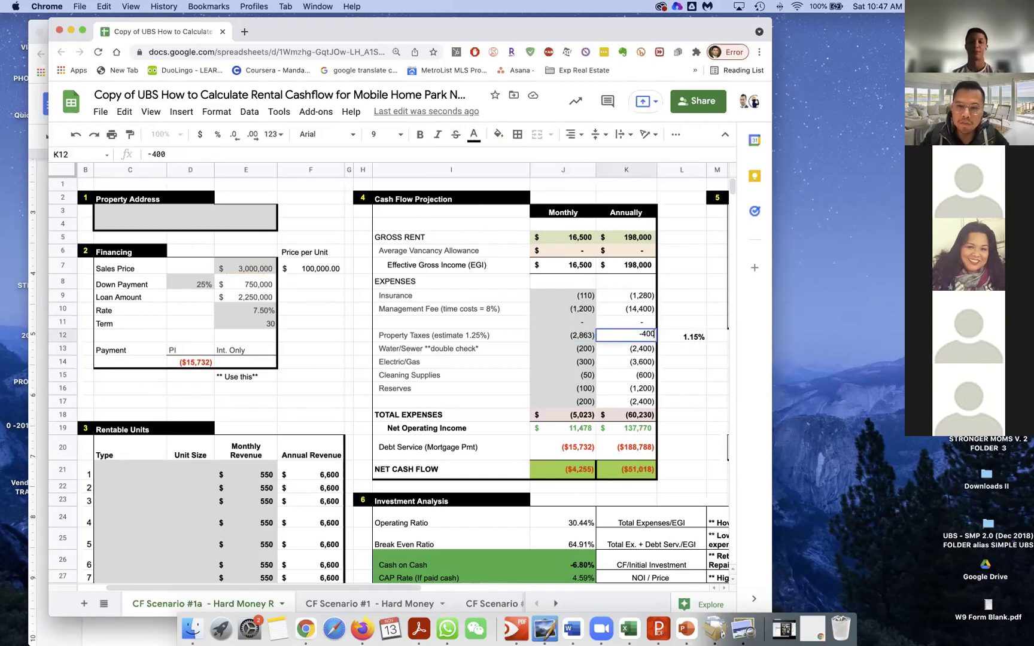
pyautogui.press('BackSpace')
pyautogui.press('BackSpace')
pyautogui.write('400')
pyautogui.press('Return')
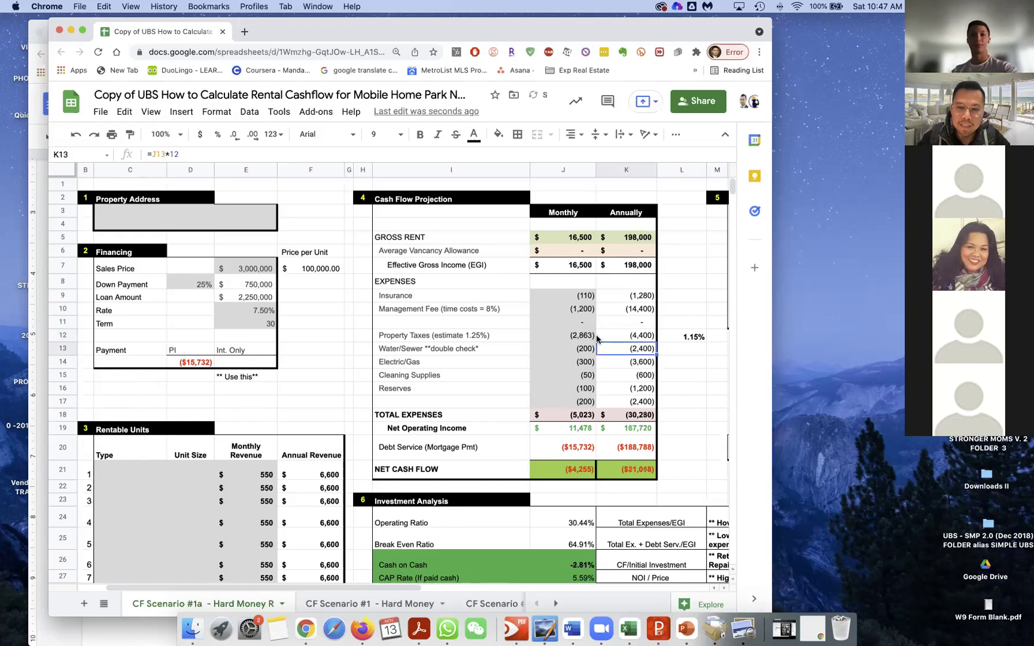
# Step: Calculate the monthly property taxes from the annual amount with =K12/12
pyautogui.click(593, 336)
pyautogui.write('=')
pyautogui.click(635, 336)
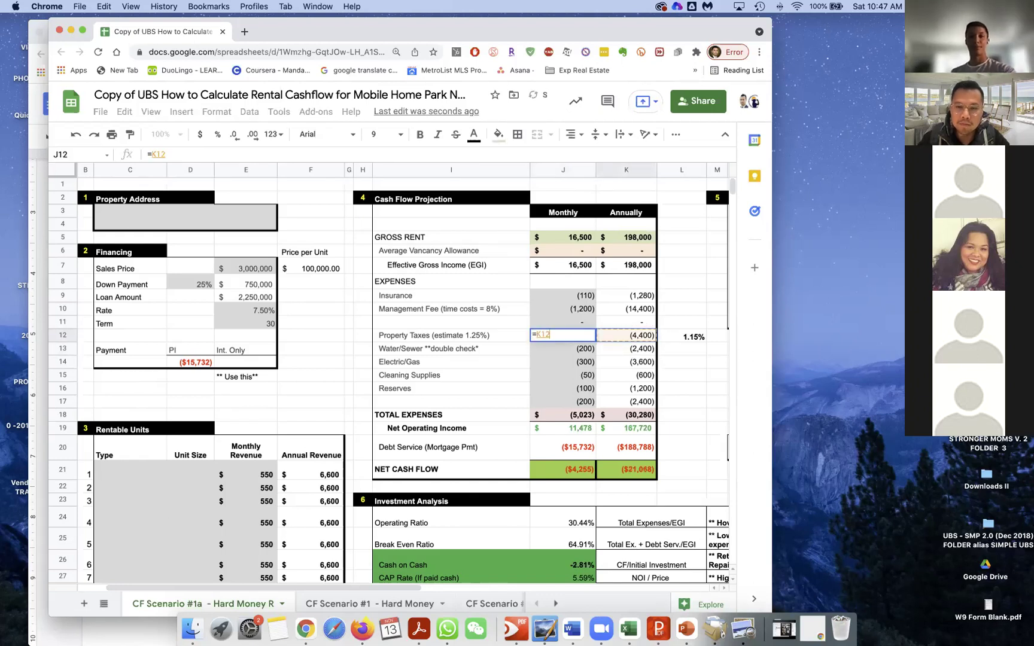
pyautogui.write('/1')
pyautogui.press('BackSpace')
pyautogui.write('12')
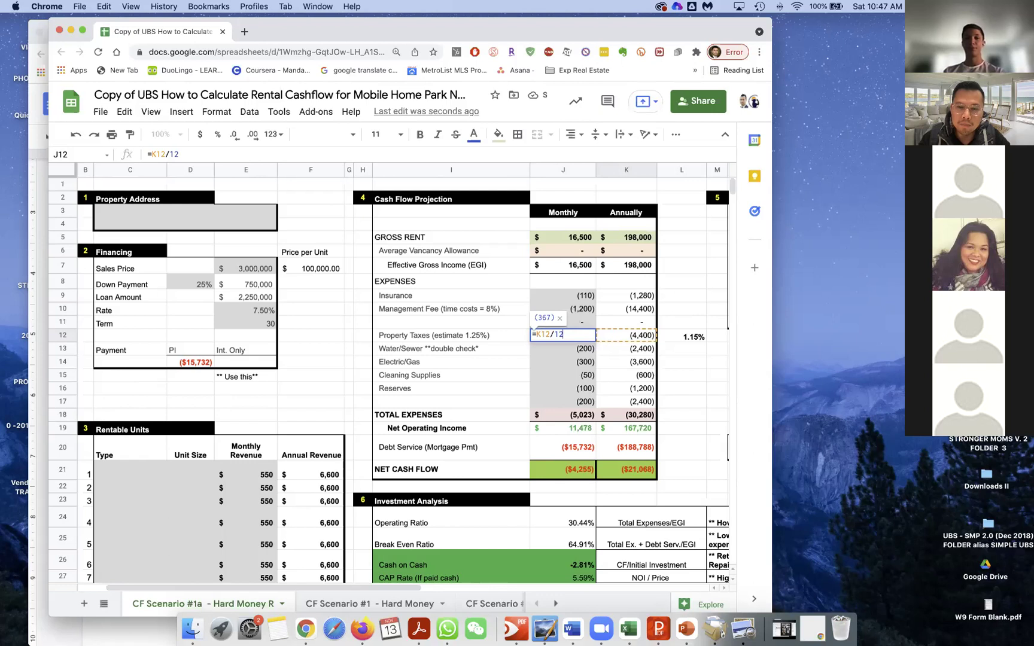
pyautogui.press('Return')
# Step: Calculate the effective tax rate in L13 with =K12/E7 and format it as a percentage with three decimals
pyautogui.click(688, 337)
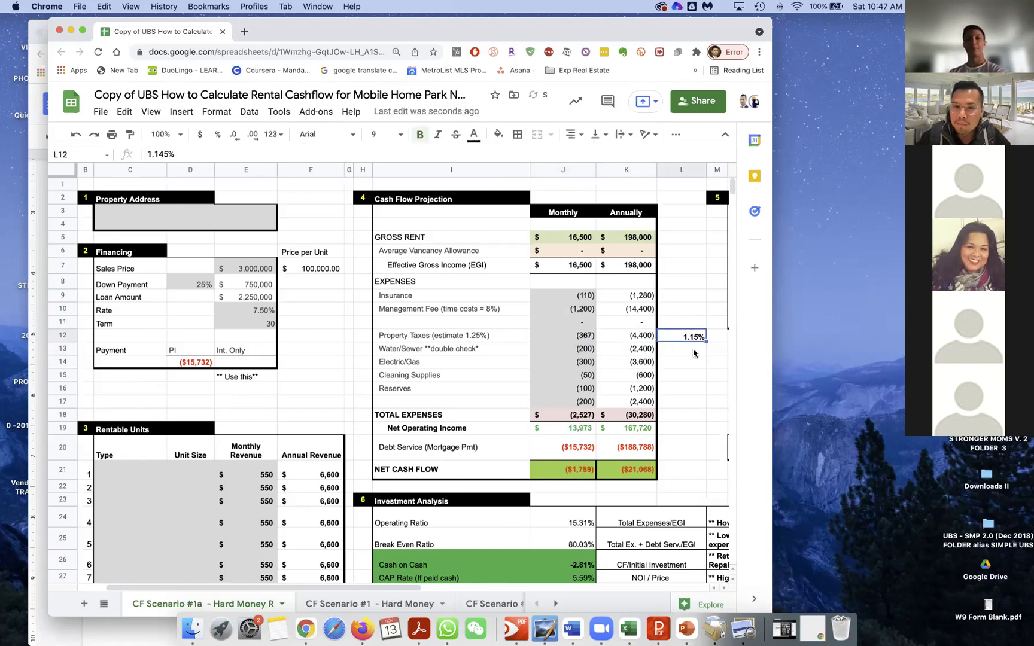
pyautogui.press('Down')
pyautogui.write('=')
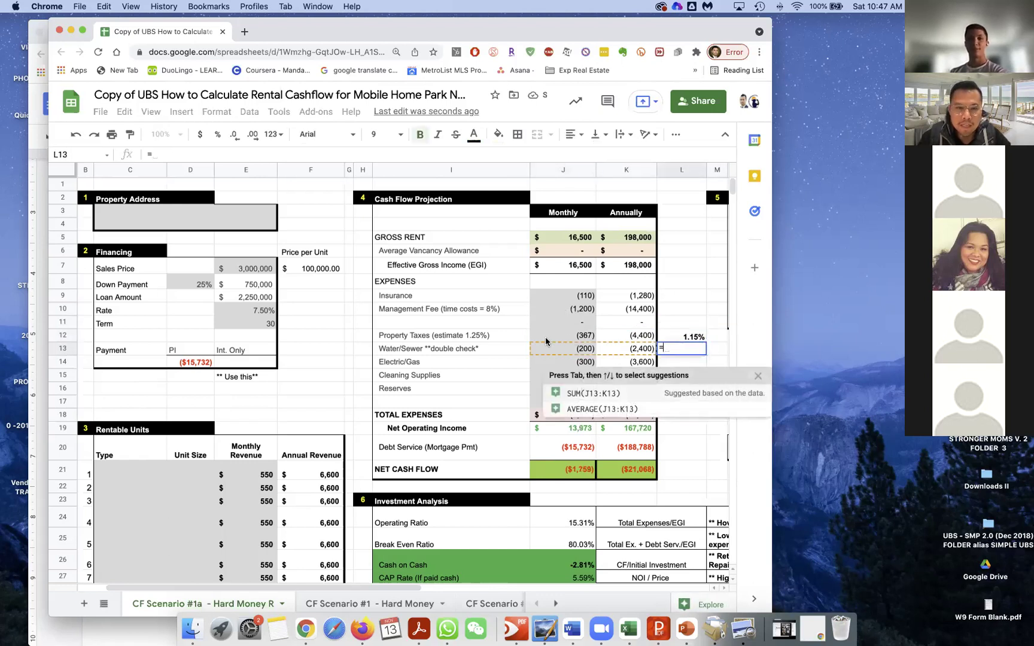
pyautogui.click(634, 337)
pyautogui.write('/')
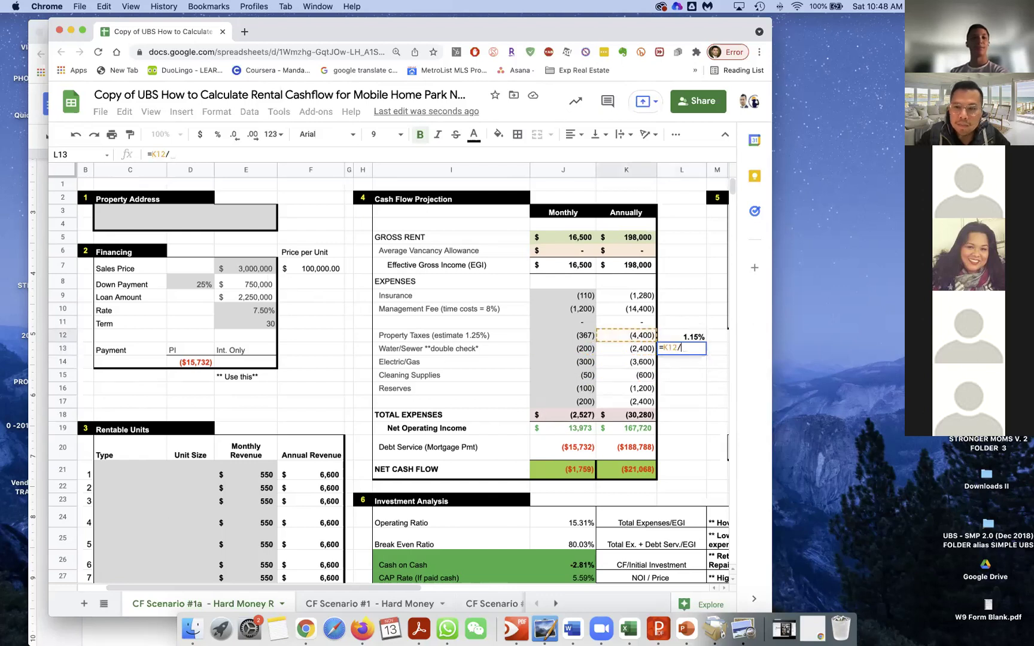
pyautogui.click(261, 274)
pyautogui.press('Return')
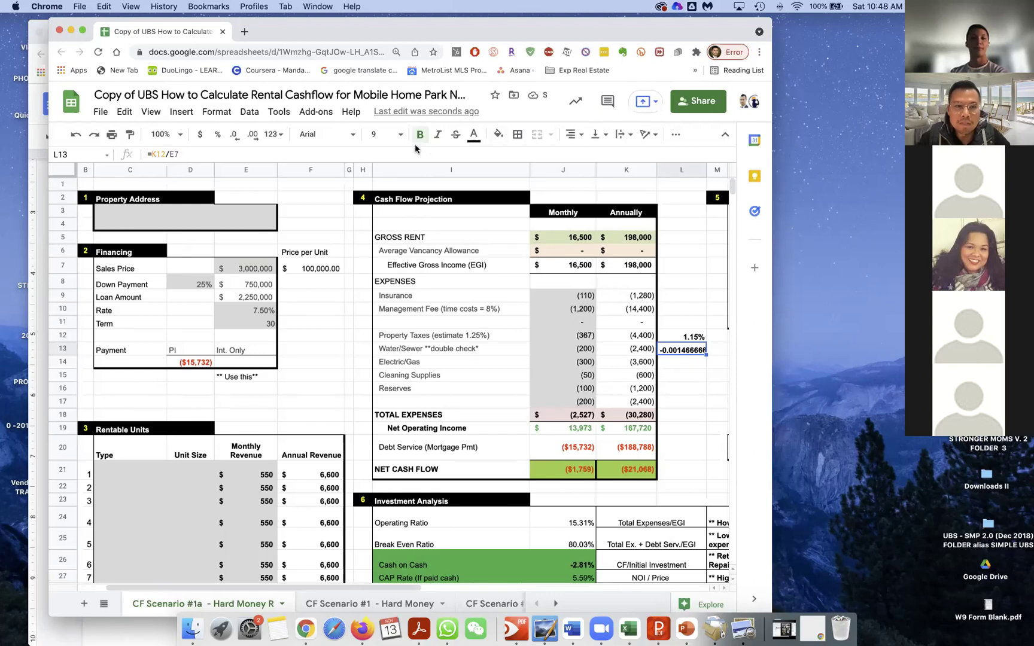
pyautogui.click(217, 134)
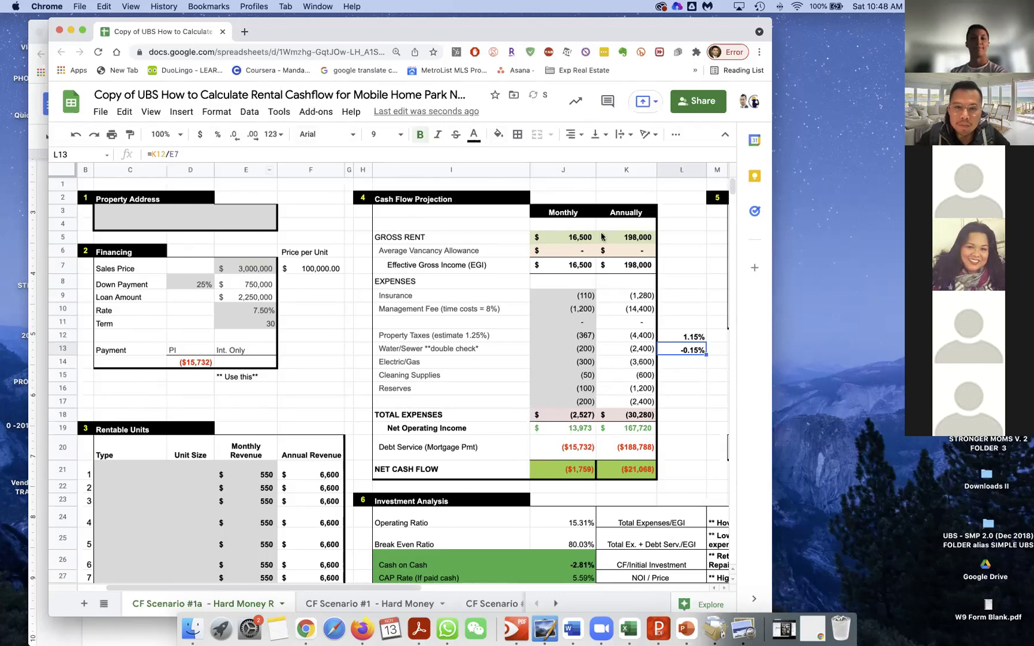
pyautogui.click(253, 134)
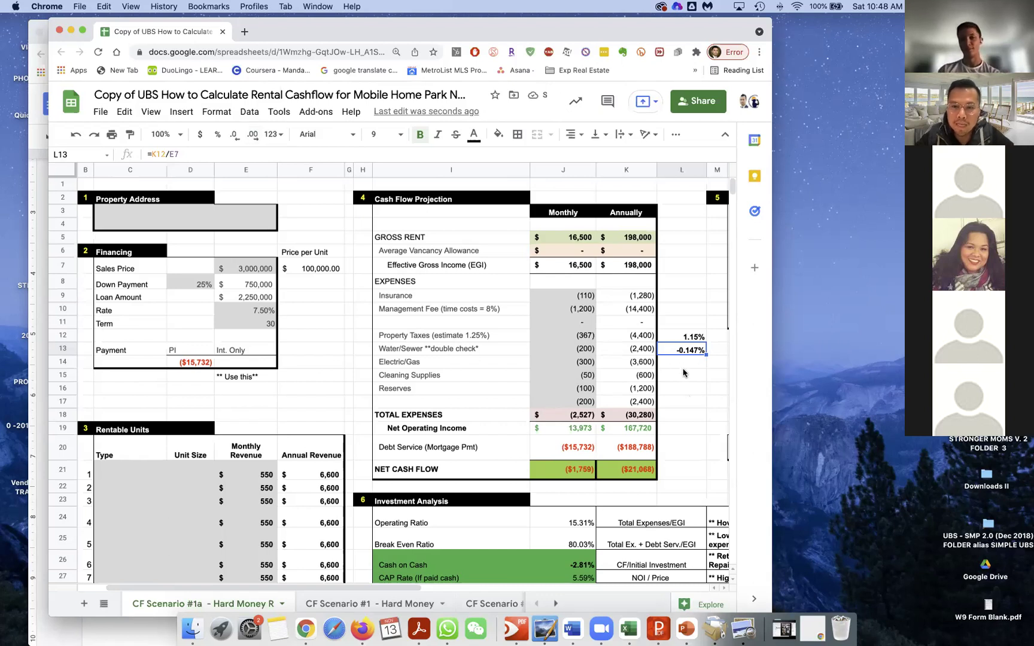
# Step: Set the monthly water/sewer expense to -110
pyautogui.press('Left')
pyautogui.press('Left')
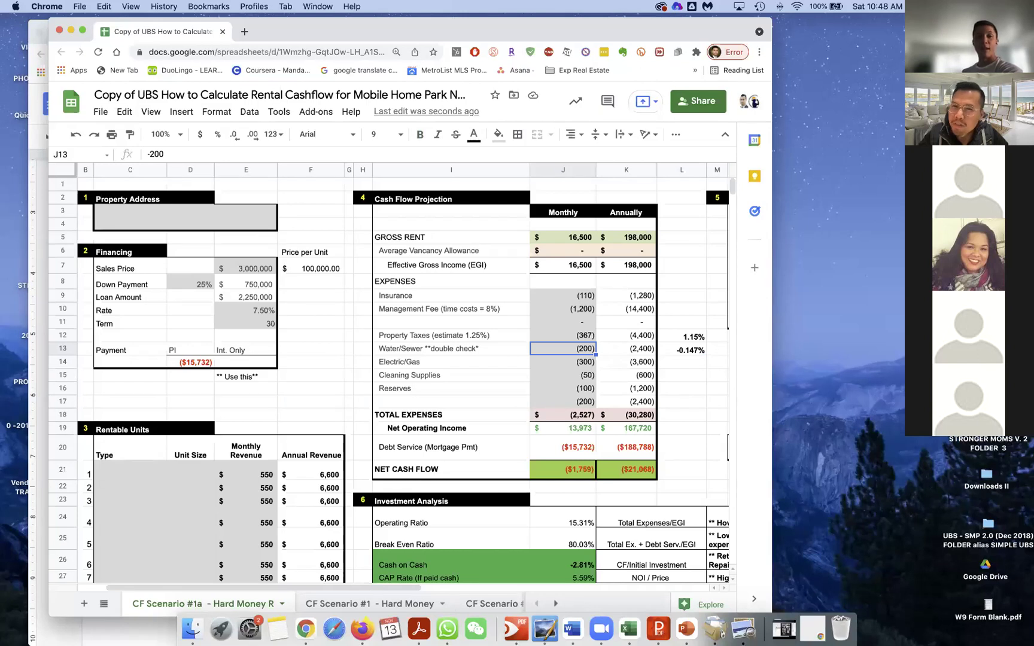
pyautogui.write('-110')
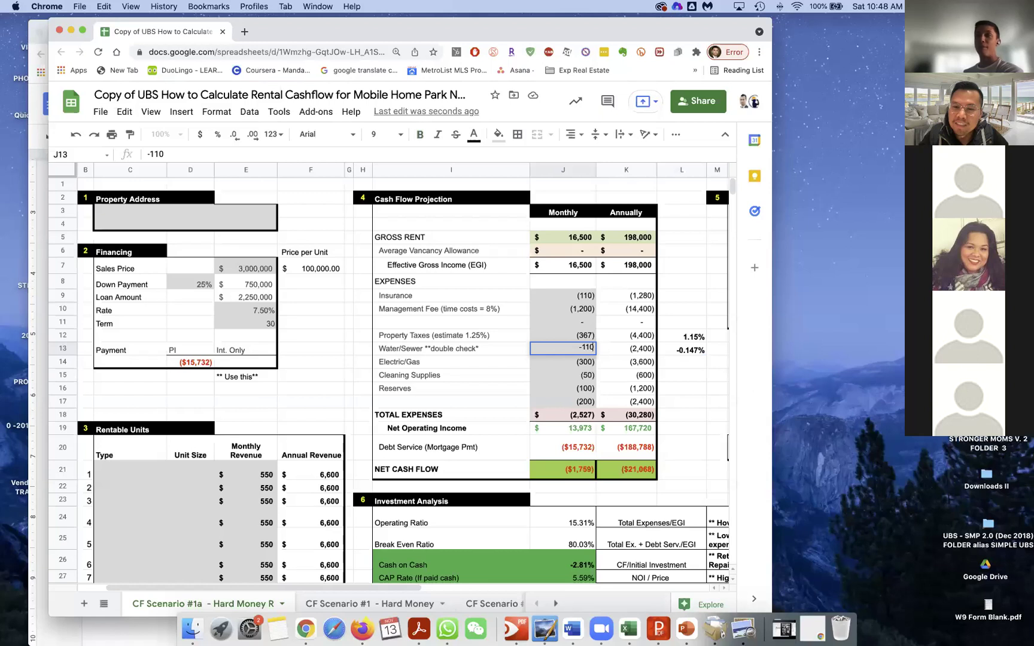
pyautogui.press('Tab')
pyautogui.click(563, 348)
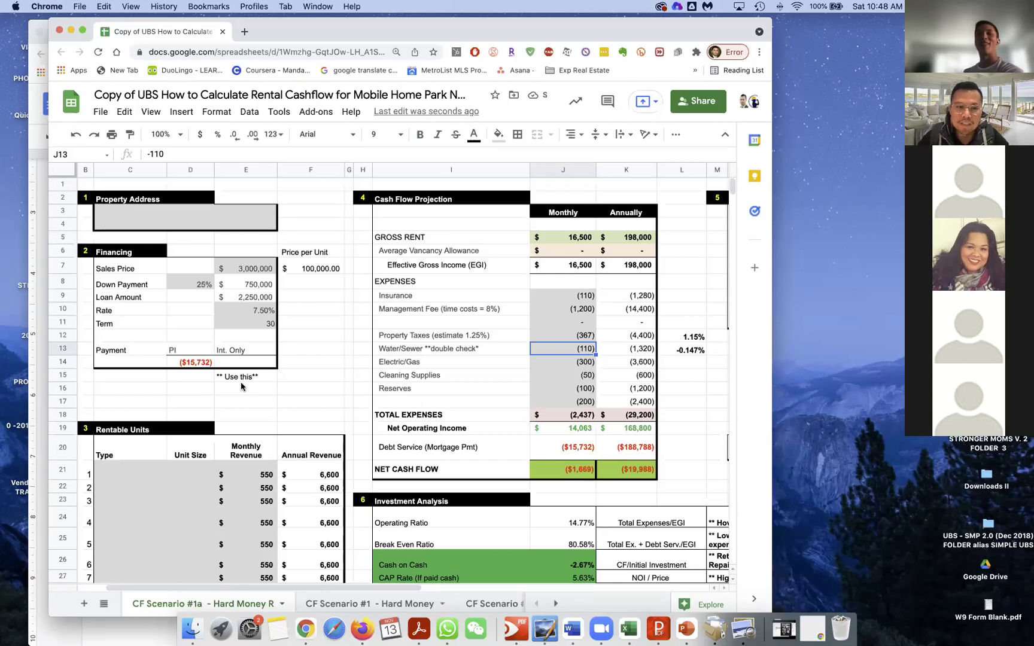
# Step: Insert a row above Electric/Gas in the expenses and label it Sewer
pyautogui.click(66, 360)
pyautogui.rightClick(66, 360)
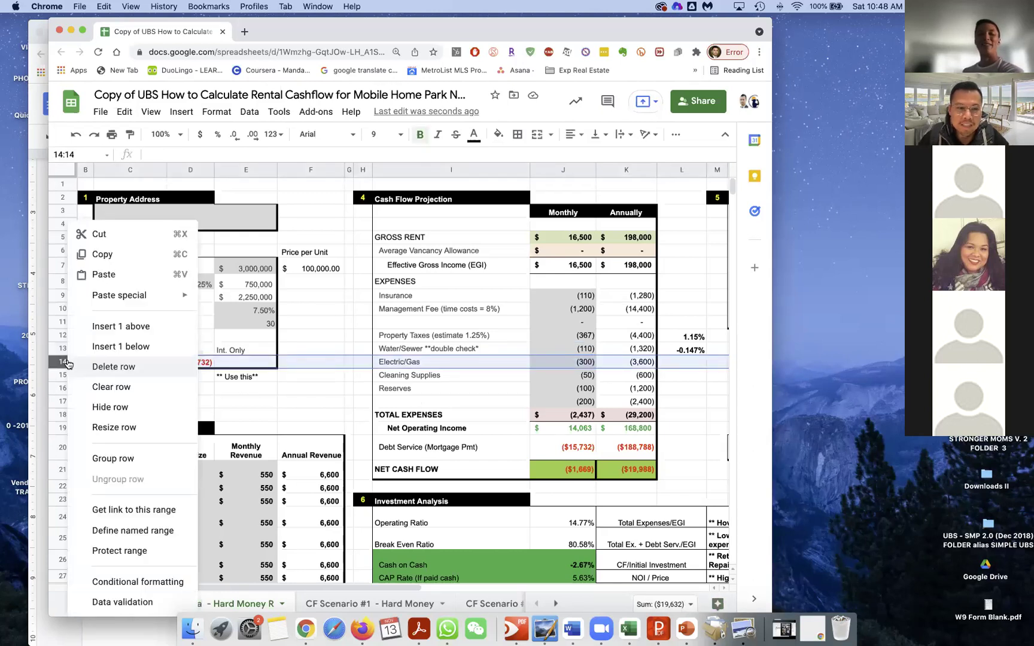
pyautogui.click(121, 334)
pyautogui.click(500, 359)
pyautogui.write('Swe')
pyautogui.press('BackSpace')
pyautogui.press('BackSpace')
pyautogui.write('ewer')
pyautogui.press('Tab')
# Step: Set the monthly sewer expense to -2000 and calculate its annual amount with =J14*12
pyautogui.write('-2000')
pyautogui.press('Return')
pyautogui.press('Up')
pyautogui.press('Tab')
pyautogui.press('Tab')
pyautogui.write('=J14*12')
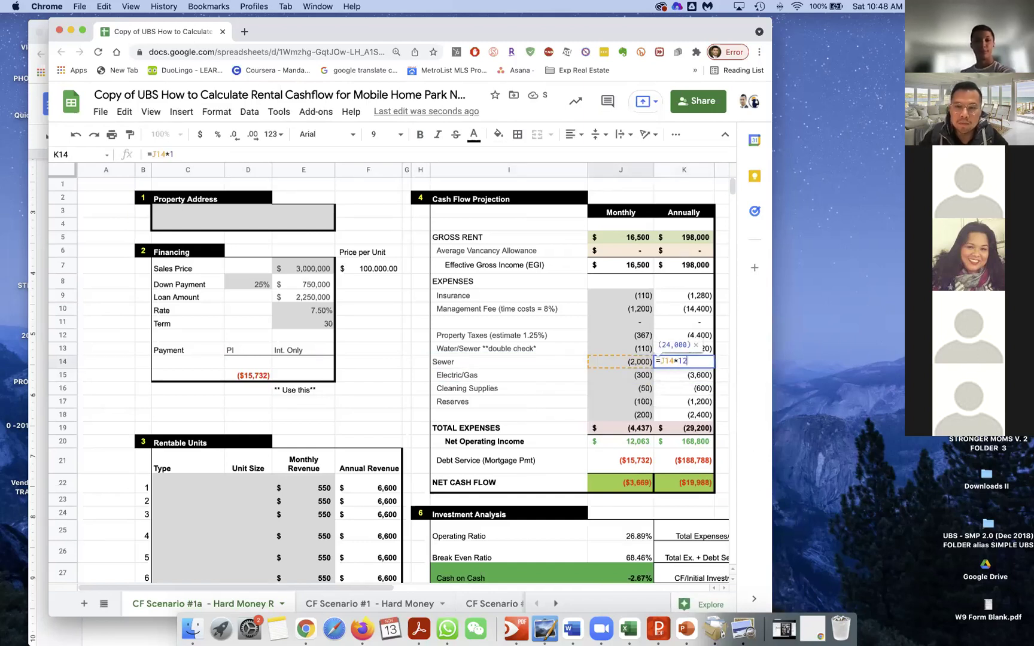
pyautogui.press('Return')
# Step: Clear the monthly Electric/Gas and Cleaning Supplies amounts
pyautogui.click(611, 377)
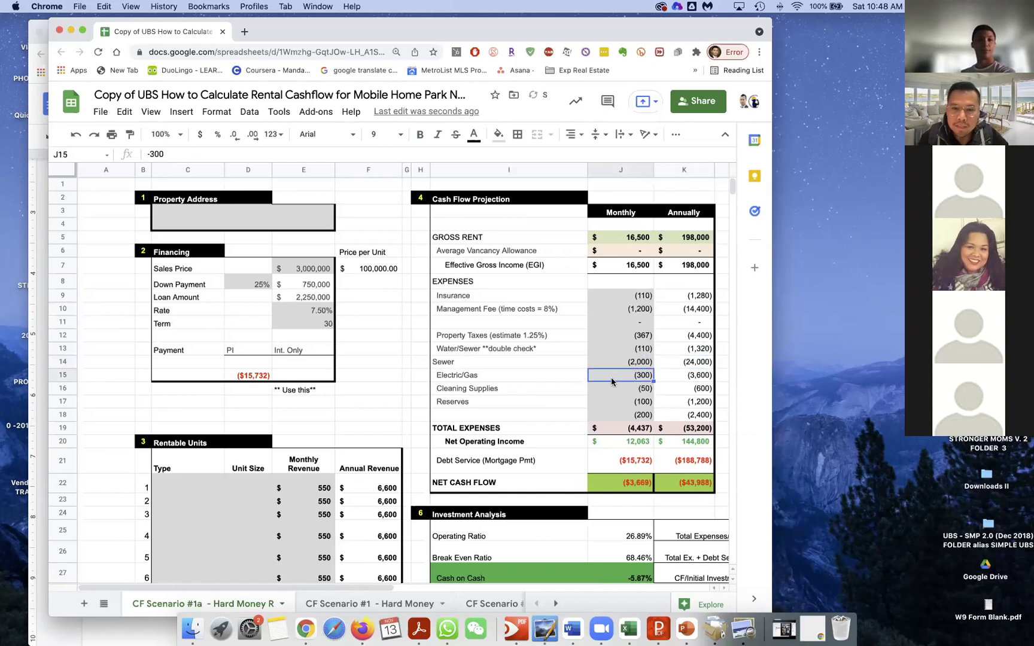
pyautogui.hscroll(3, 611, 377)
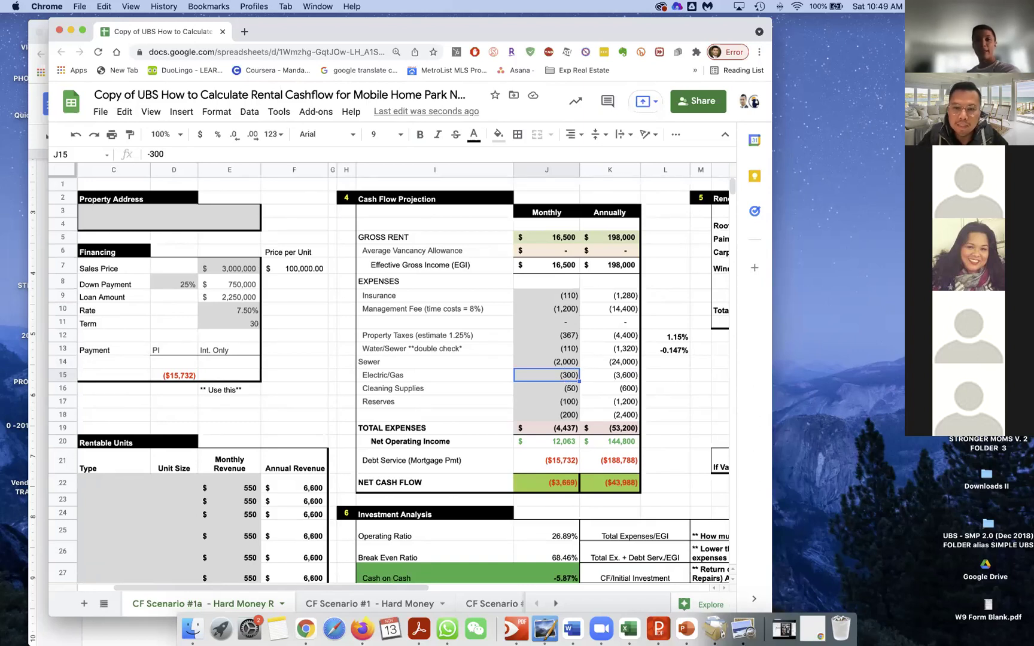
pyautogui.press('Delete')
pyautogui.click(563, 395)
pyautogui.press('Delete')
# Step: Clear the monthly amount of the unlabelled expense below Reserves in J18
pyautogui.click(561, 402)
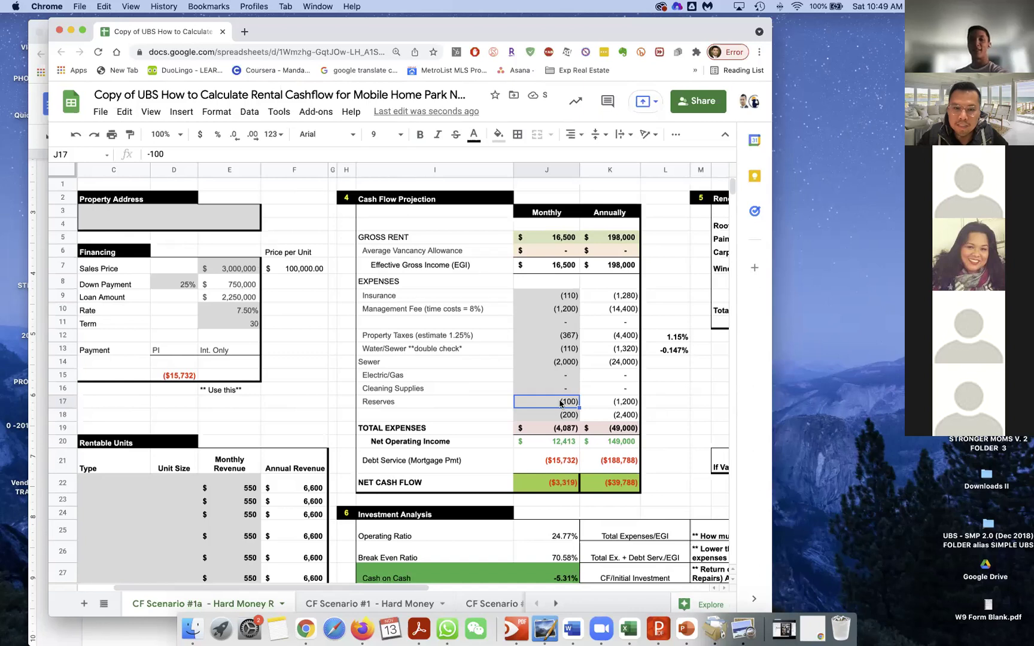
pyautogui.moveTo(570, 296); pyautogui.dragTo(569, 417)
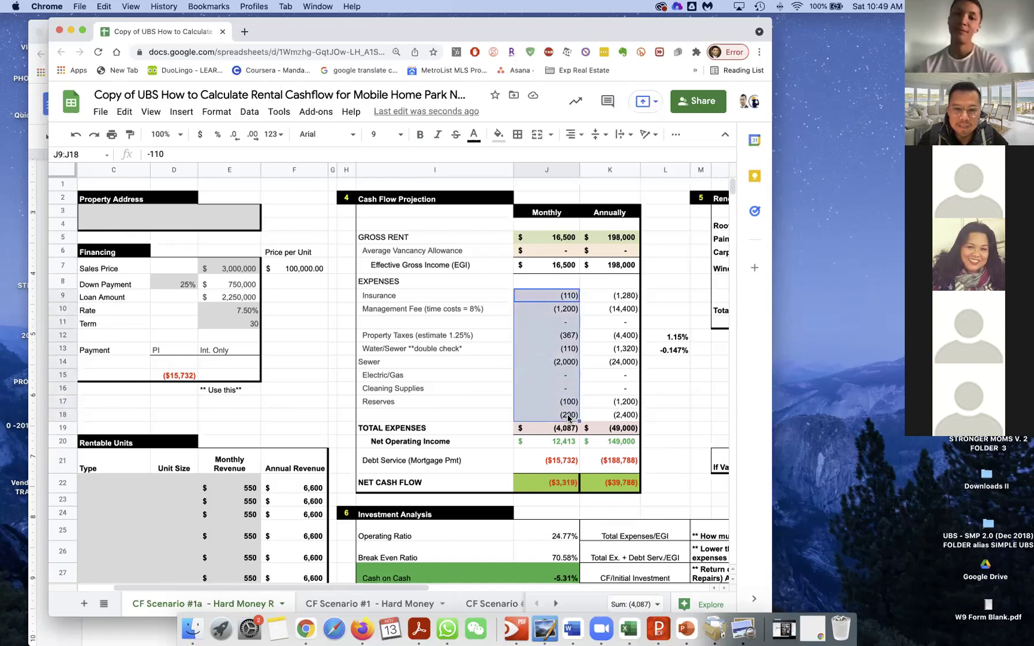
pyautogui.click(572, 419)
pyautogui.press('Delete')
# Step: Duplicate the CF Scenario #1a - Hard Money sheet
pyautogui.click(547, 486)
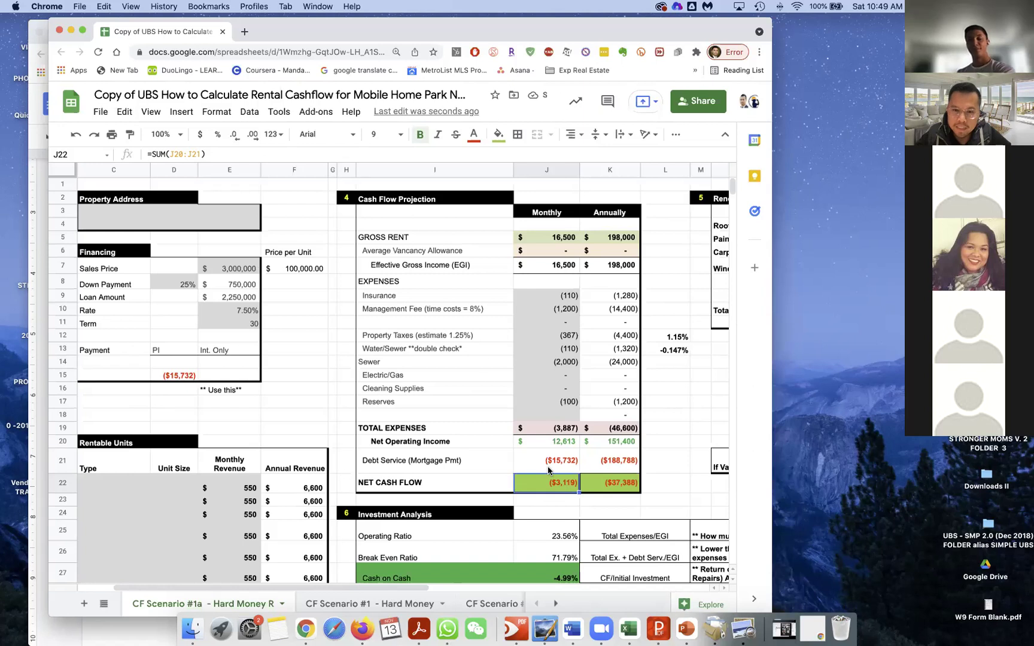
pyautogui.scroll(-1, 549, 471)
pyautogui.click(565, 347)
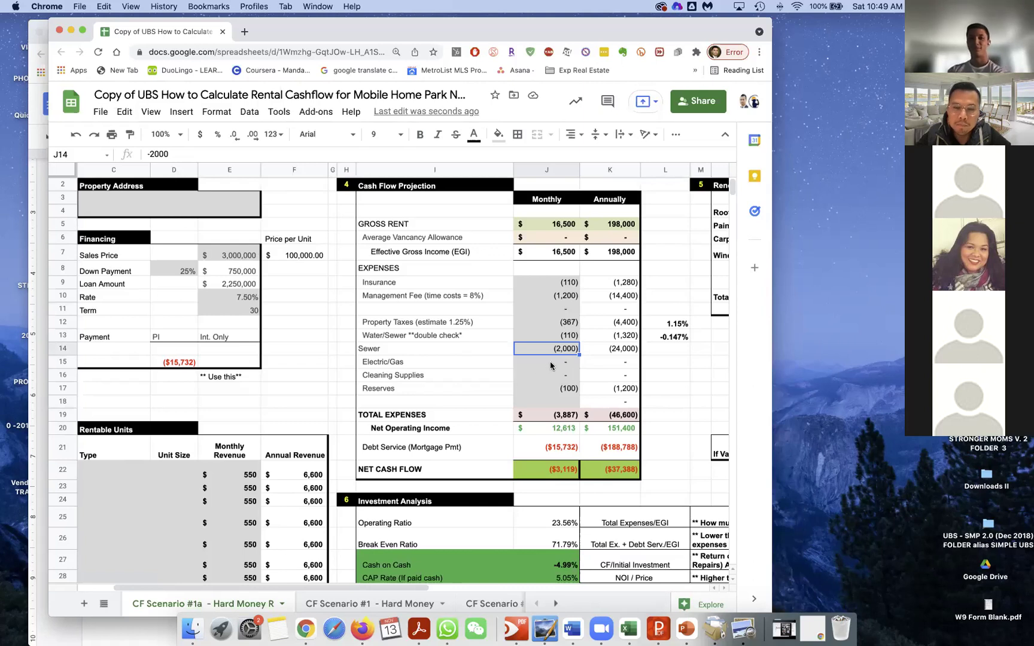
pyautogui.scroll(-1, 519, 382)
pyautogui.click(282, 604)
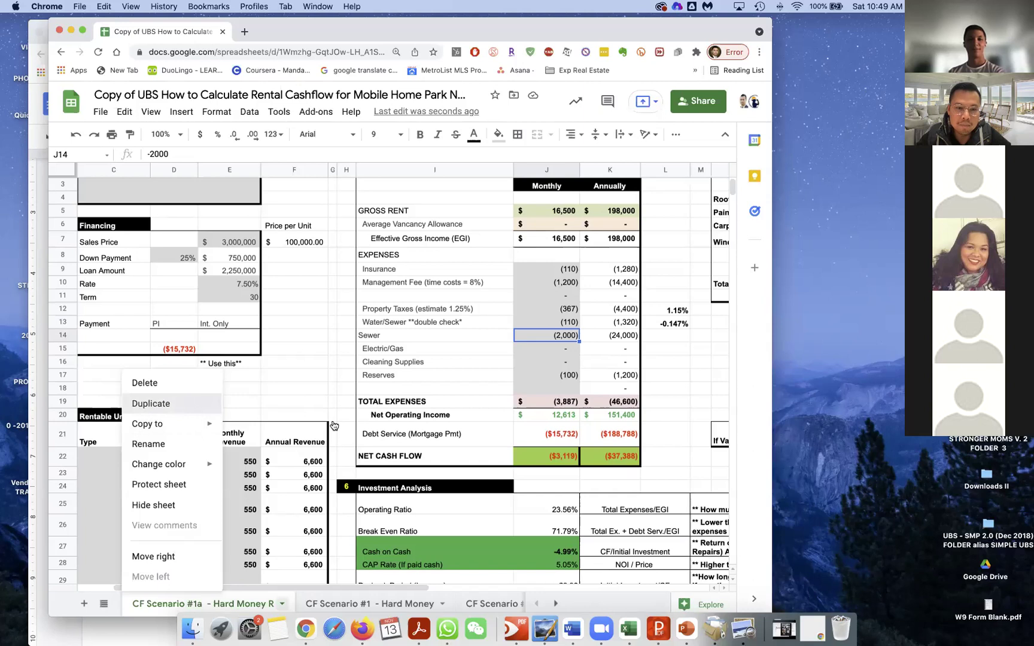
pyautogui.click(197, 409)
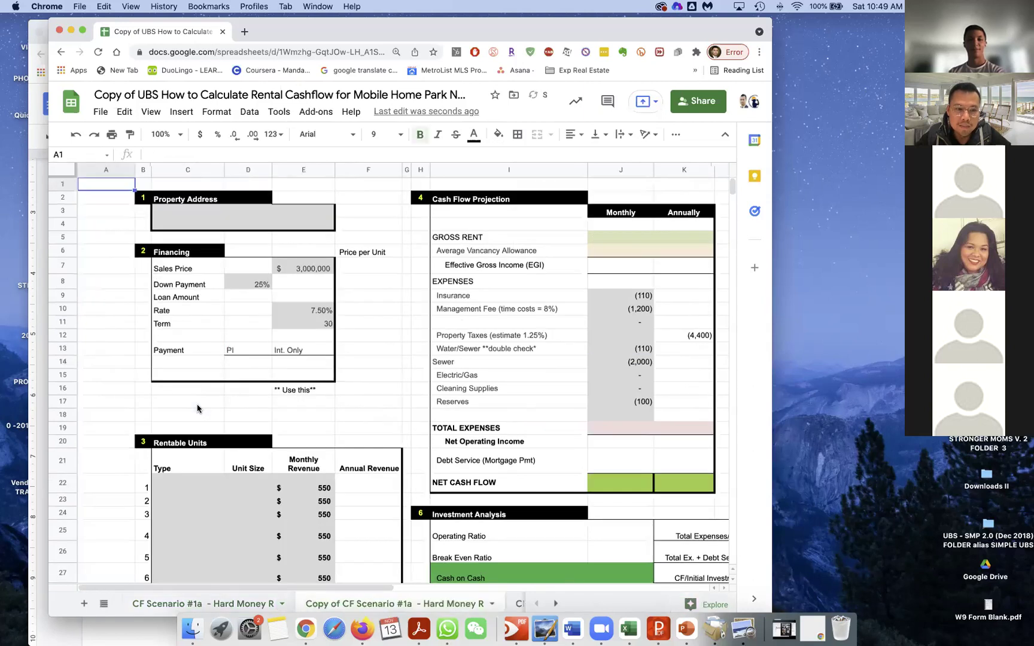
# Step: Set the monthly revenue of all 30 units on the duplicated sheet to 850
pyautogui.click(323, 423)
pyautogui.click(324, 412)
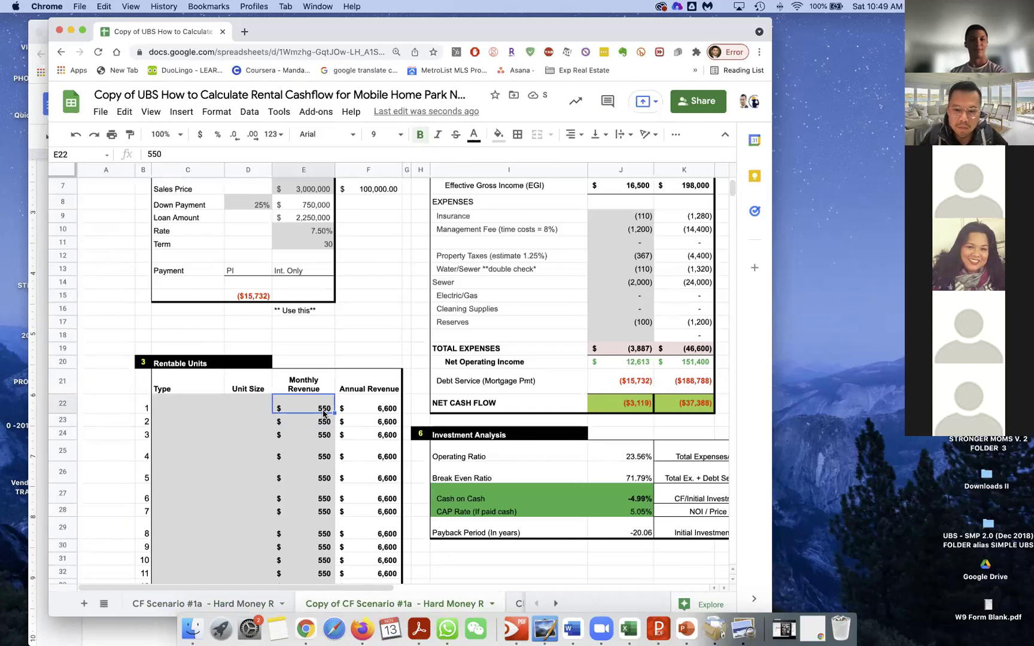
pyautogui.write('850')
pyautogui.press('Return')
pyautogui.click(325, 399)
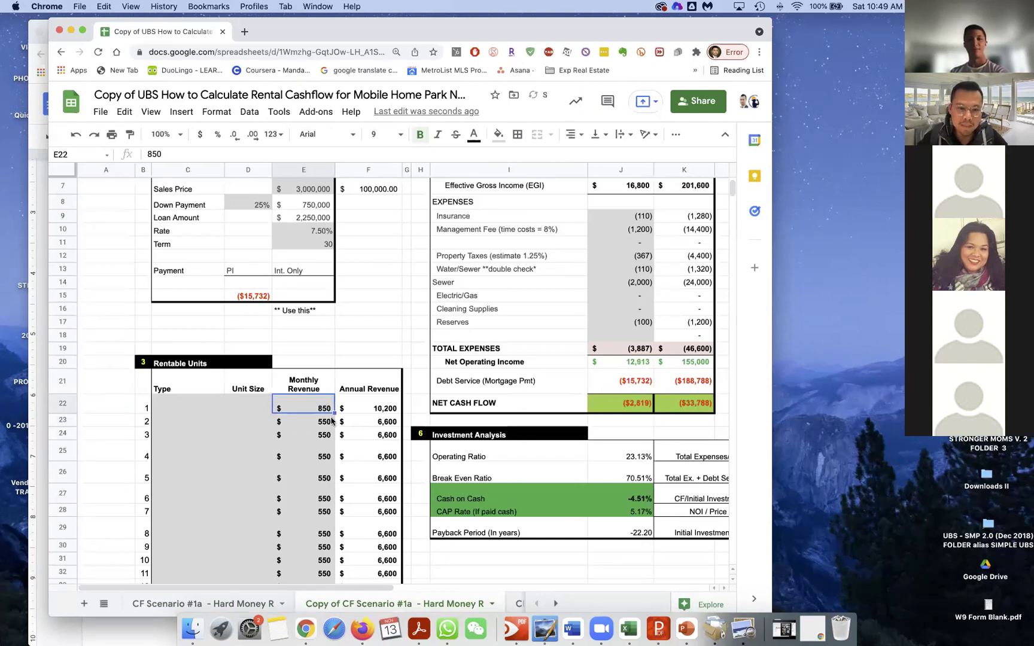
pyautogui.moveTo(334, 415); pyautogui.dragTo(324, 541)
pyautogui.click(505, 492)
# Step: Review the monthly net cash flow and the management fee on the duplicated sheet
pyautogui.scroll(10, 506, 493)
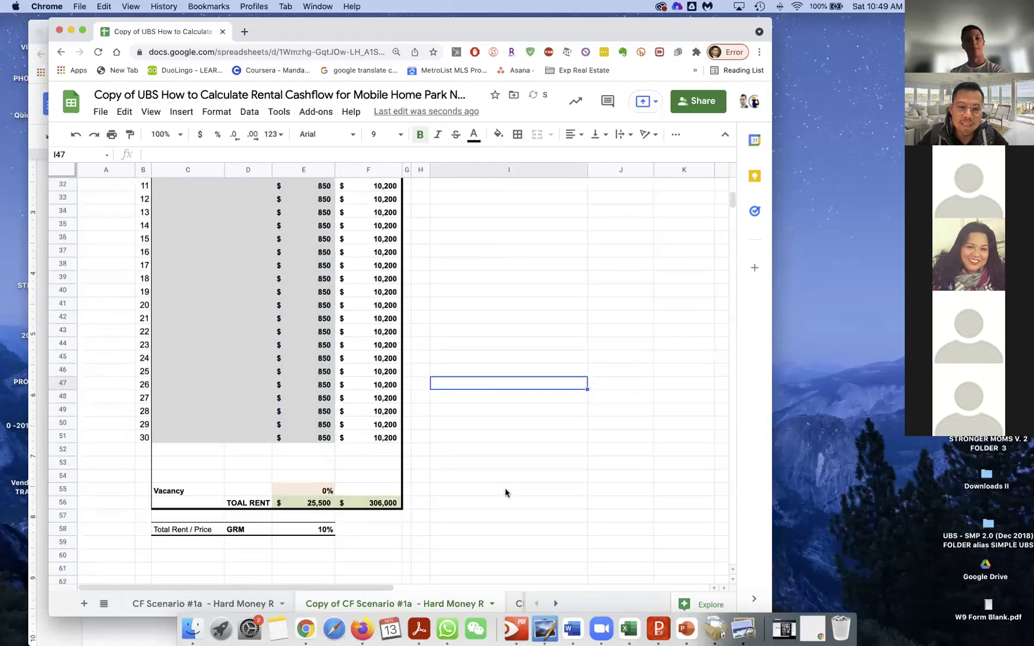
pyautogui.hscroll(2, 545, 494)
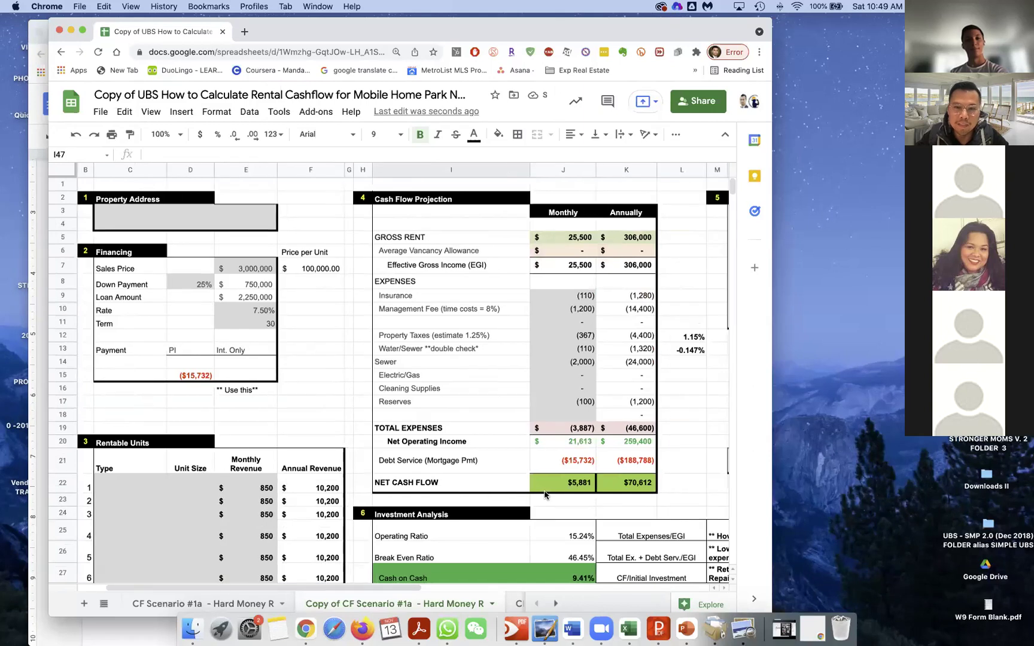
pyautogui.click(550, 486)
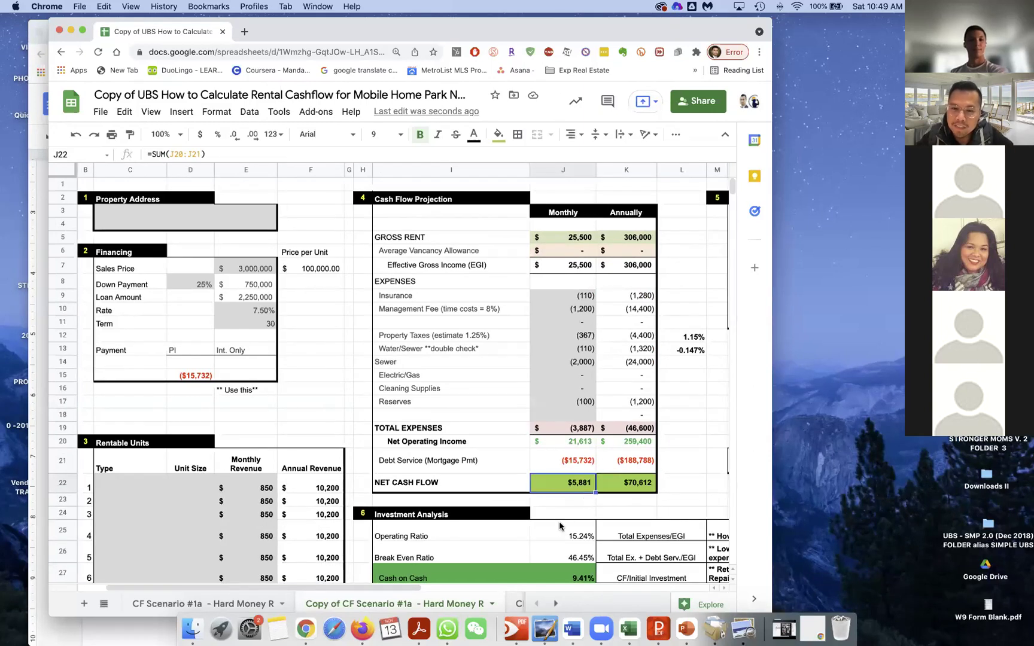
pyautogui.scroll(-1, 583, 467)
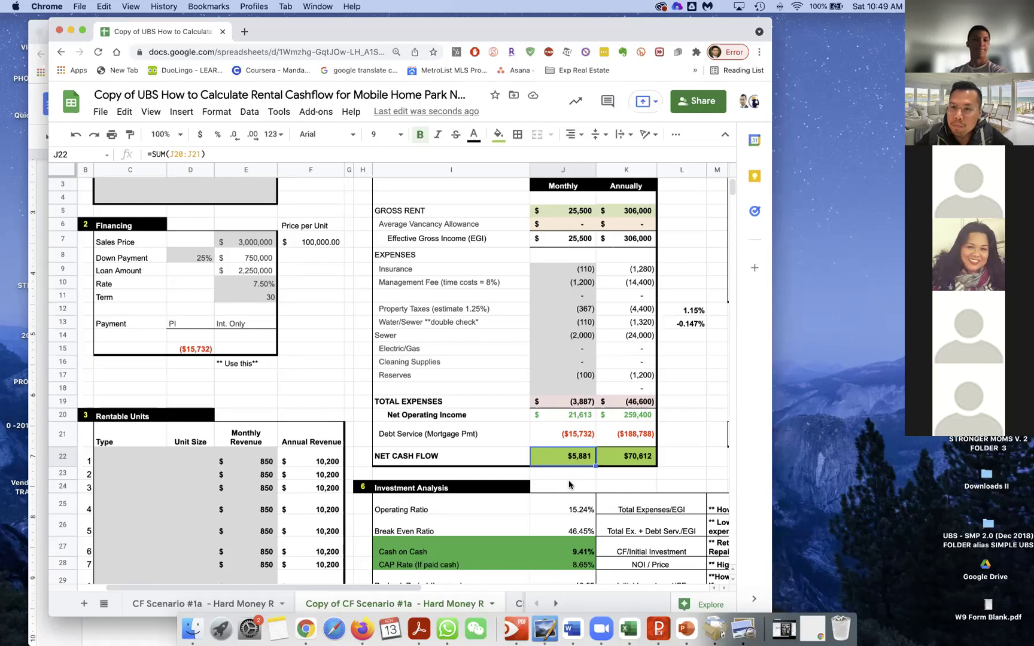
pyautogui.click(584, 285)
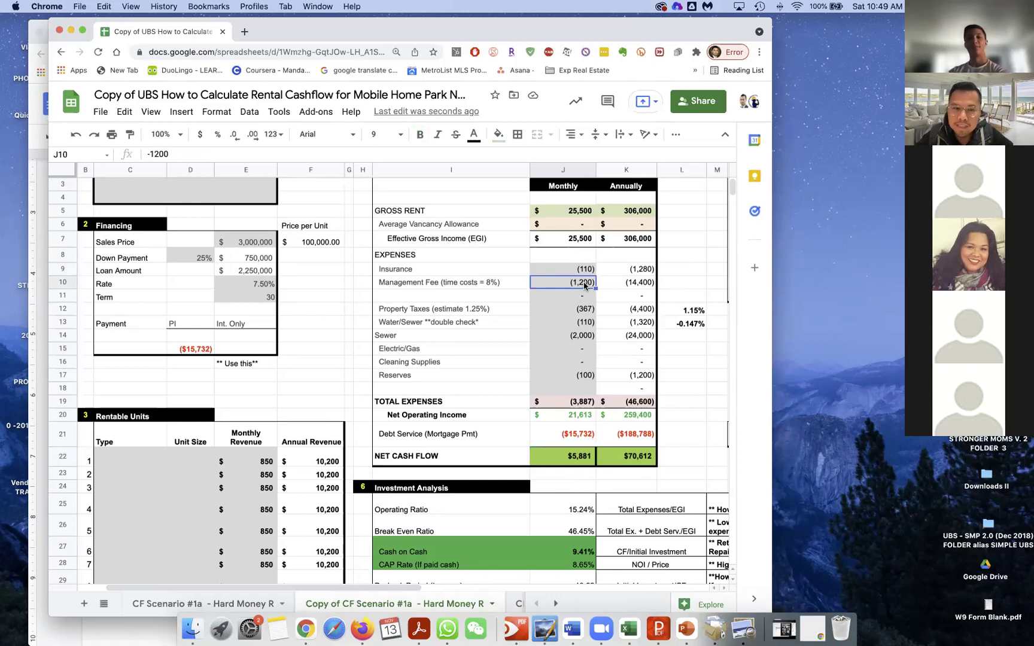
pyautogui.scroll(-3, 547, 445)
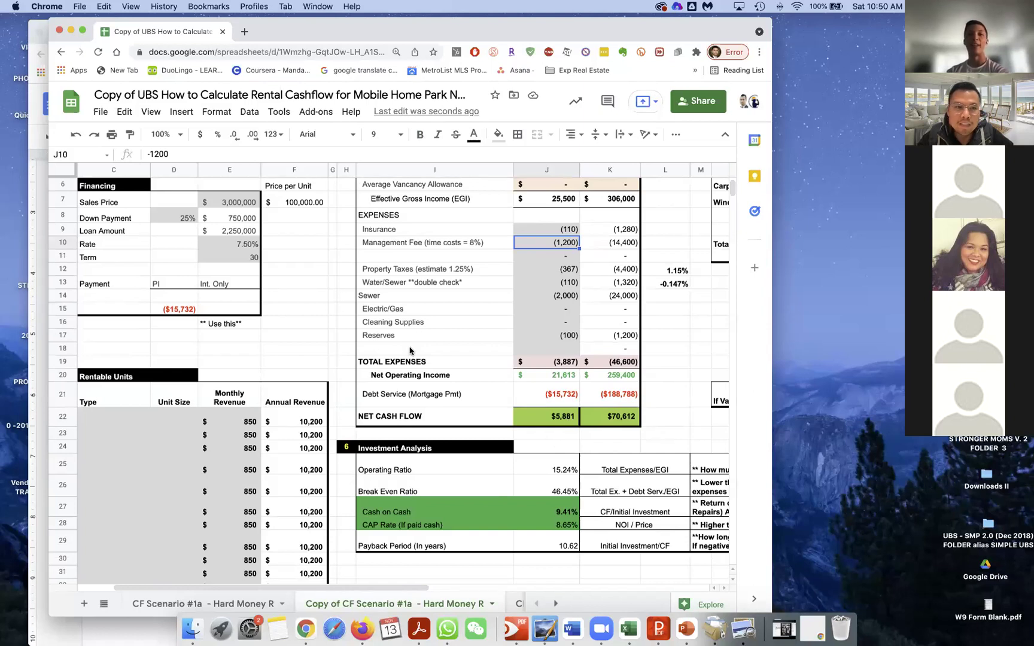
# Step: Examine the loan's interest rate, the monthly and annual net cash flow, and the investment analysis ratios
pyautogui.scroll(1, 556, 389)
pyautogui.hscroll(-2, 359, 299)
pyautogui.click(320, 261)
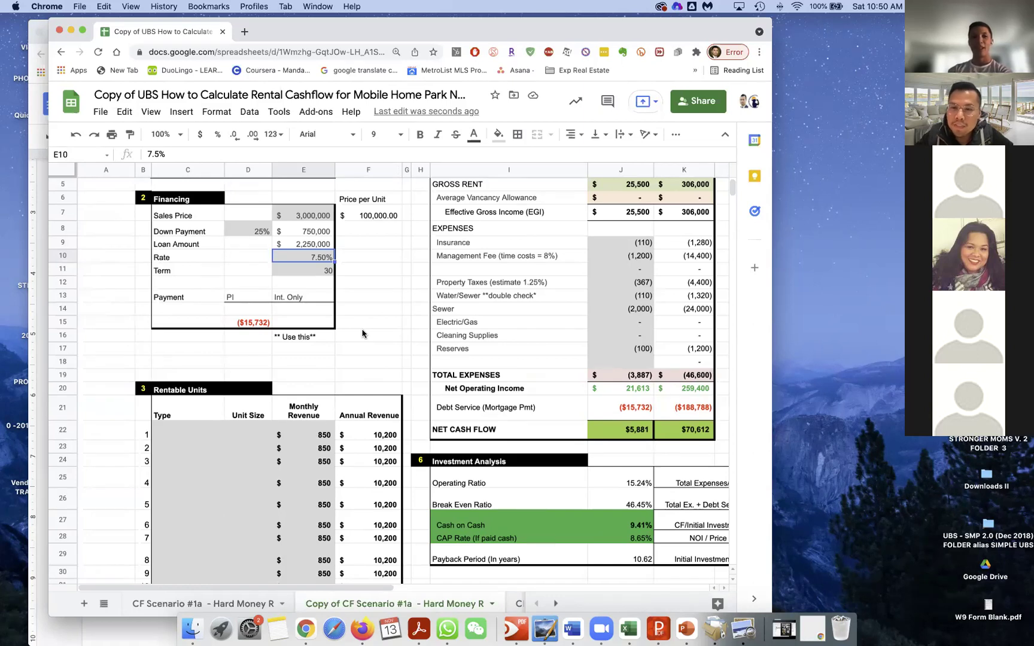
pyautogui.hscroll(2, 371, 333)
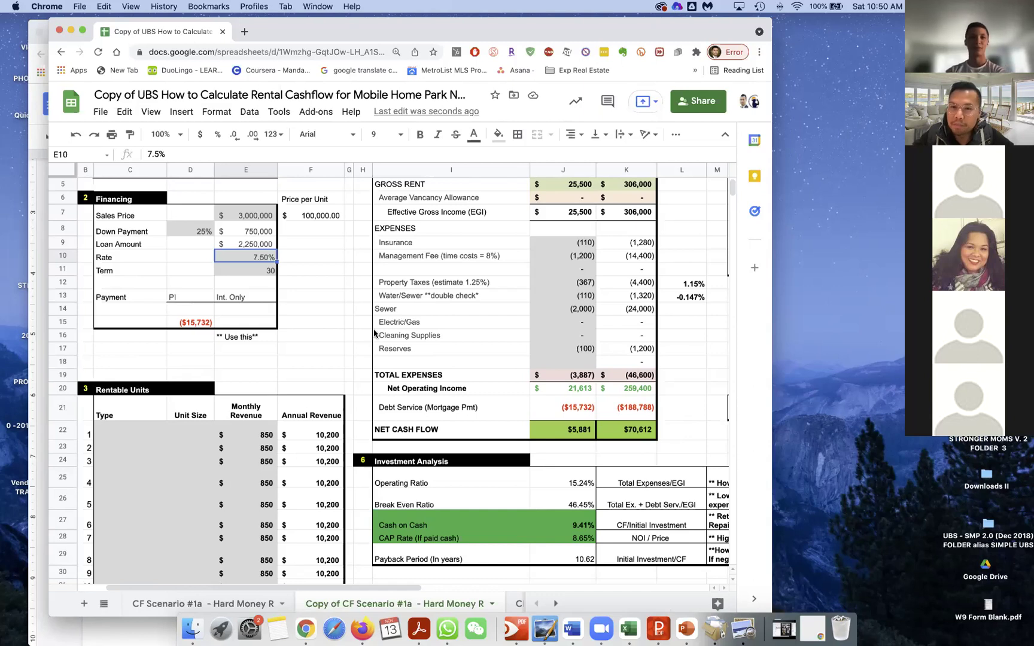
pyautogui.click(573, 432)
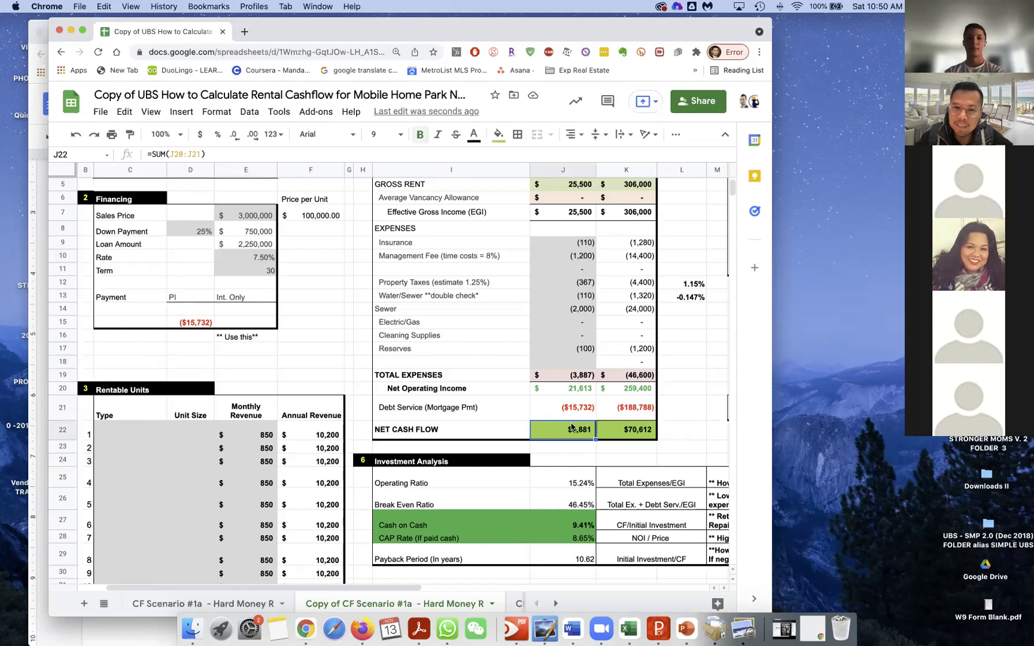
pyautogui.scroll(1, 263, 273)
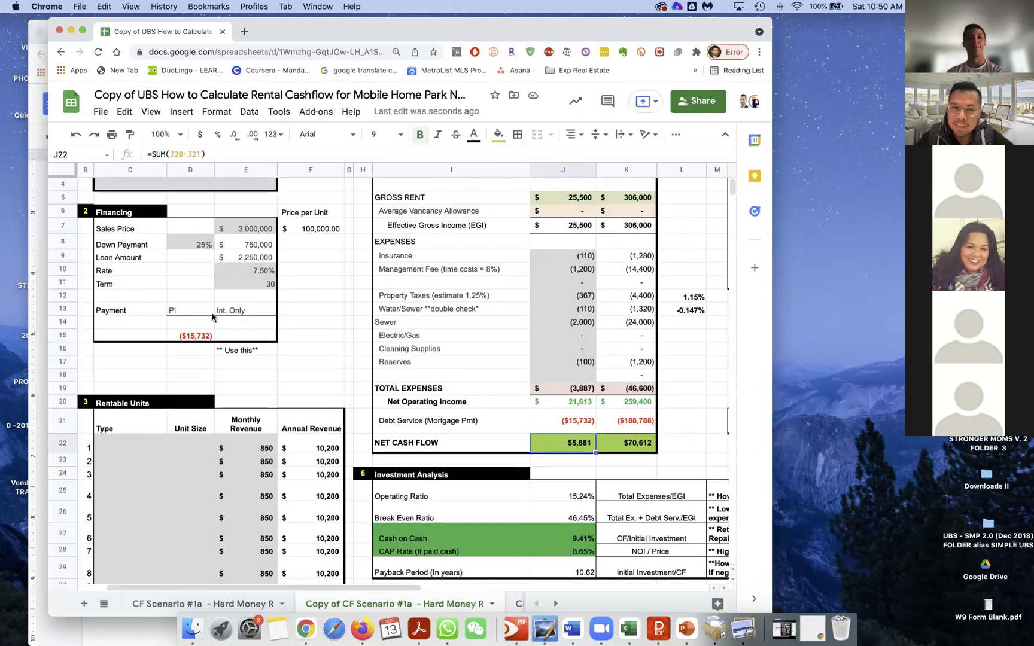
pyautogui.click(254, 275)
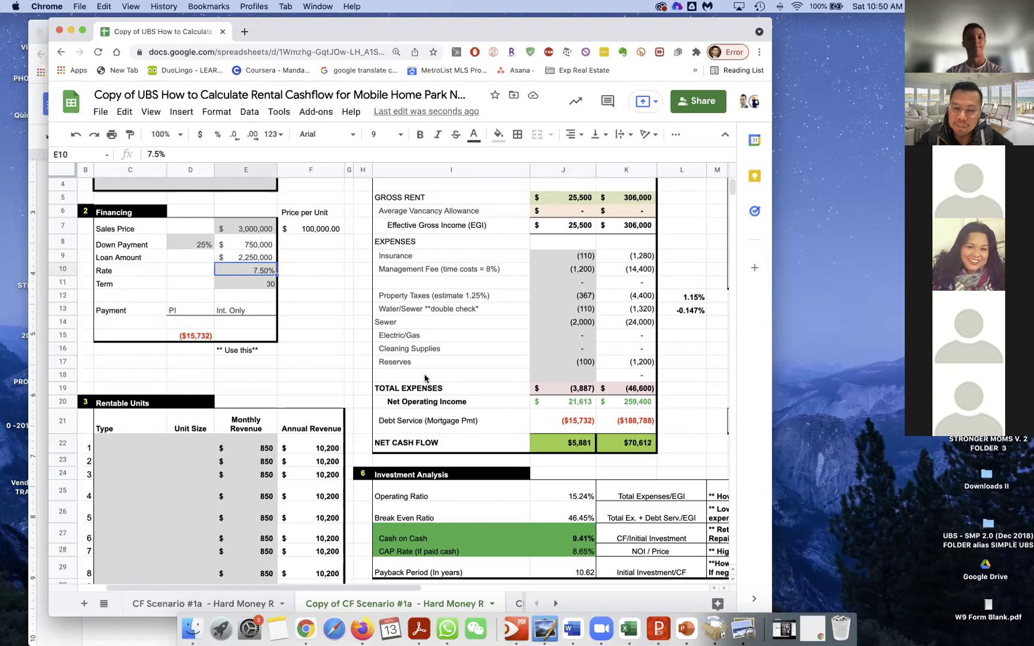
pyautogui.scroll(-3, 569, 406)
pyautogui.hscroll(2, 562, 410)
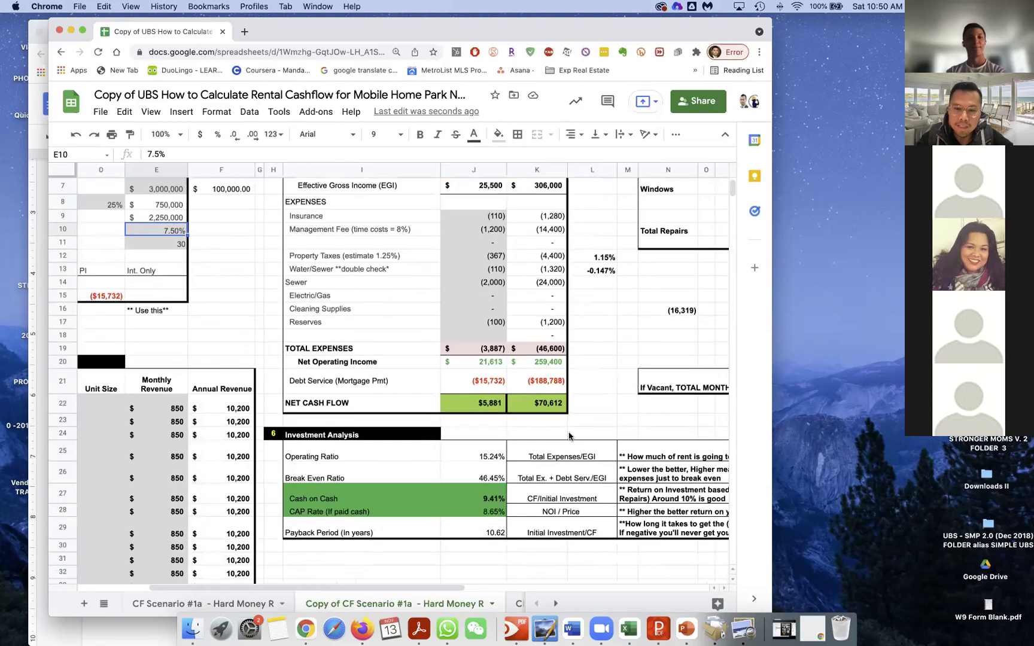
pyautogui.scroll(2, 545, 417)
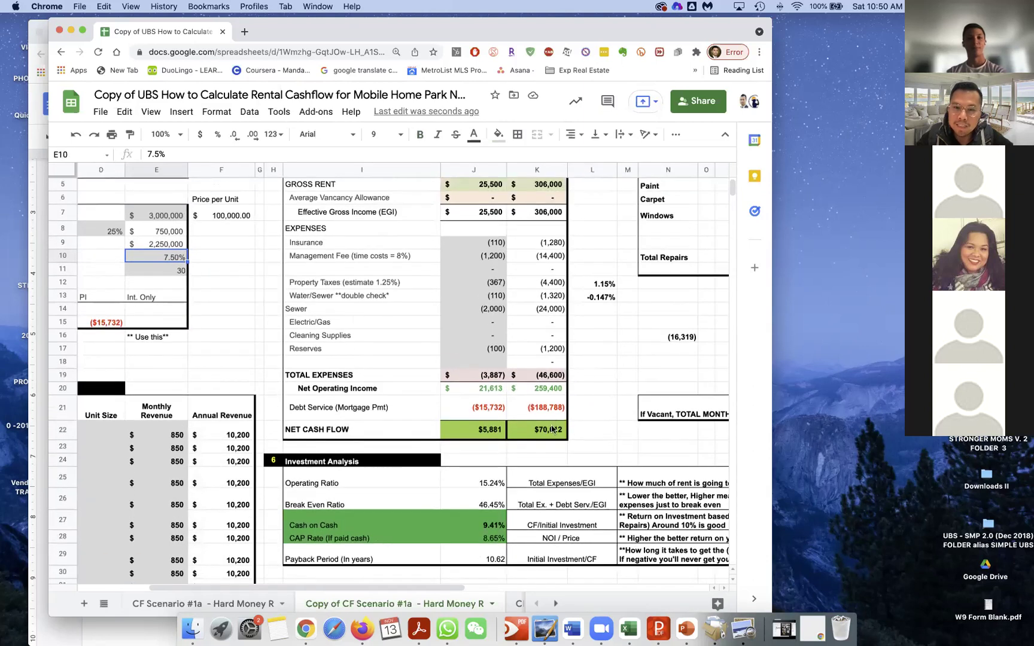
pyautogui.click(551, 428)
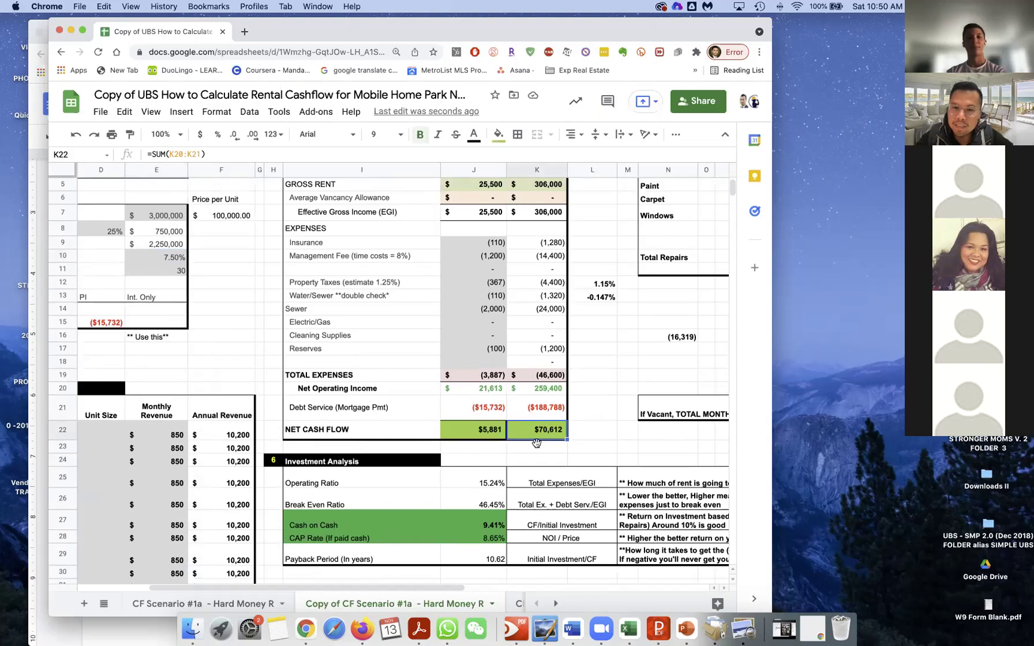
# Step: Inspect the formula behind the Cash on Cash ratio in the Investment Analysis section
pyautogui.scroll(2, 550, 432)
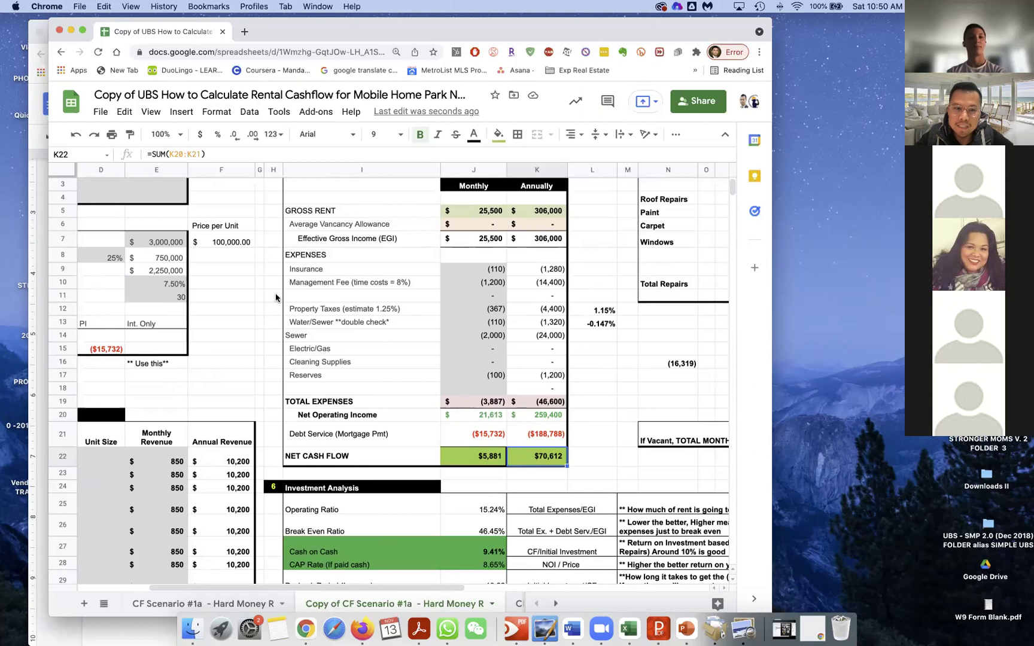
pyautogui.scroll(-1, 464, 516)
pyautogui.click(473, 538)
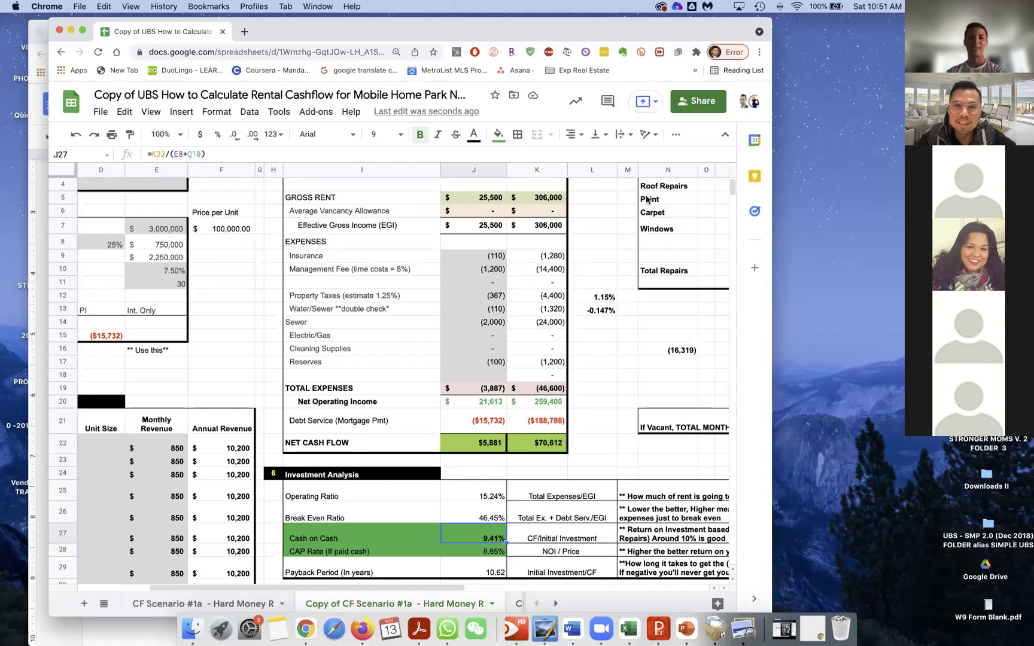
# Step: Switch to the Super Saturday FLIP Training document and add a "------" divider and a "Q." line with blank lines below the 1% vacancy rate note
pyautogui.moveTo(638, 39); pyautogui.dragTo(733, 42)
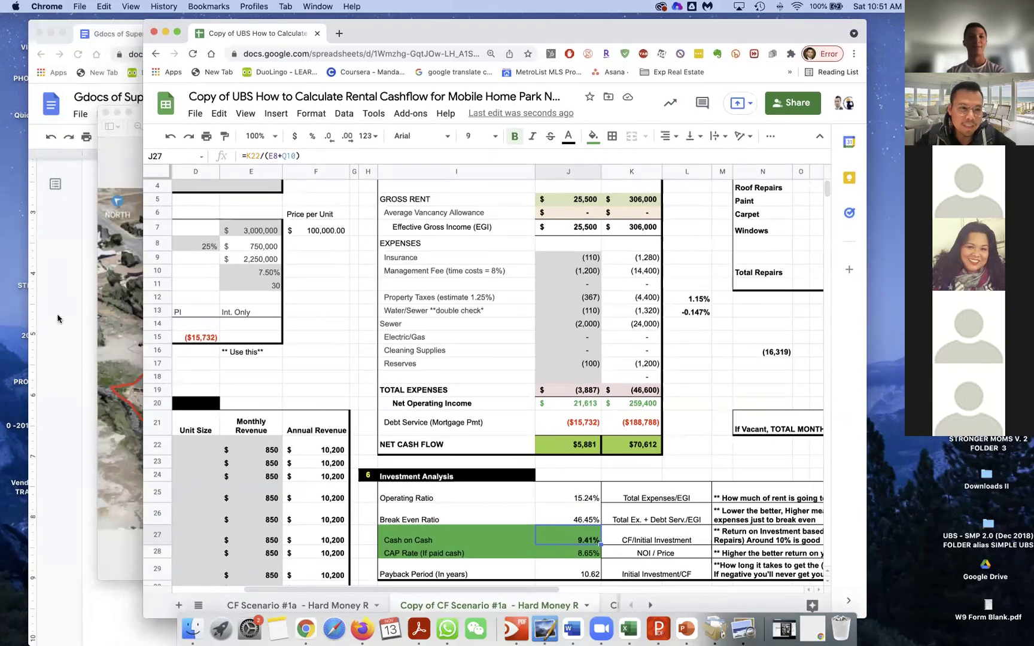
pyautogui.click(70, 335)
pyautogui.scroll(-3, 196, 355)
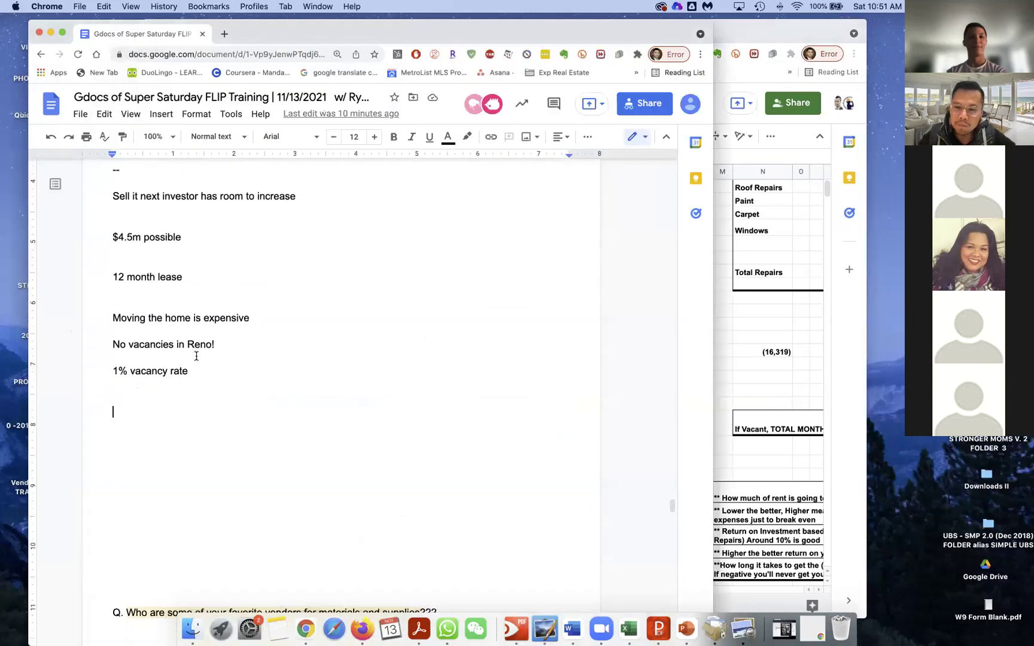
pyautogui.write('808')
pyautogui.press('BackSpace')
pyautogui.press('BackSpace')
pyautogui.press('BackSpace')
pyautogui.write('------')
pyautogui.press('Return')
pyautogui.write('Q.')
pyautogui.press('Return')
pyautogui.press('Return')
pyautogui.press('Return')
pyautogui.press('Return')
pyautogui.press('Return')
pyautogui.press('Return')
pyautogui.press('Return')
pyautogui.scroll(-3, 177, 359)
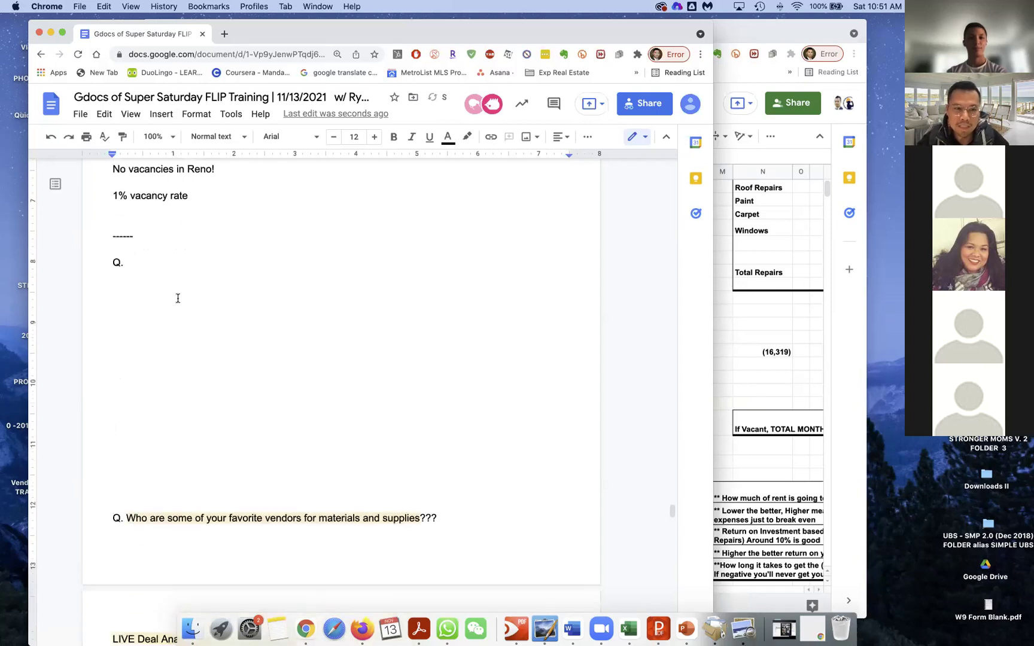
# Step: Complete the new question line in the notes as "Q. How to get involved????"
pyautogui.click(164, 268)
pyautogui.doubleClick(164, 269)
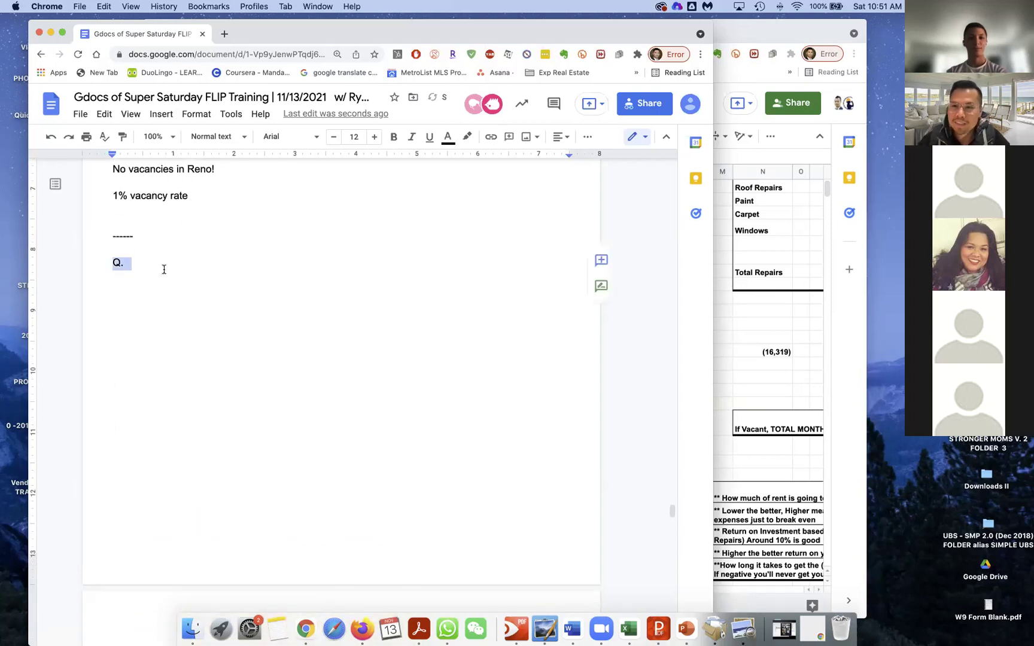
pyautogui.click(164, 269)
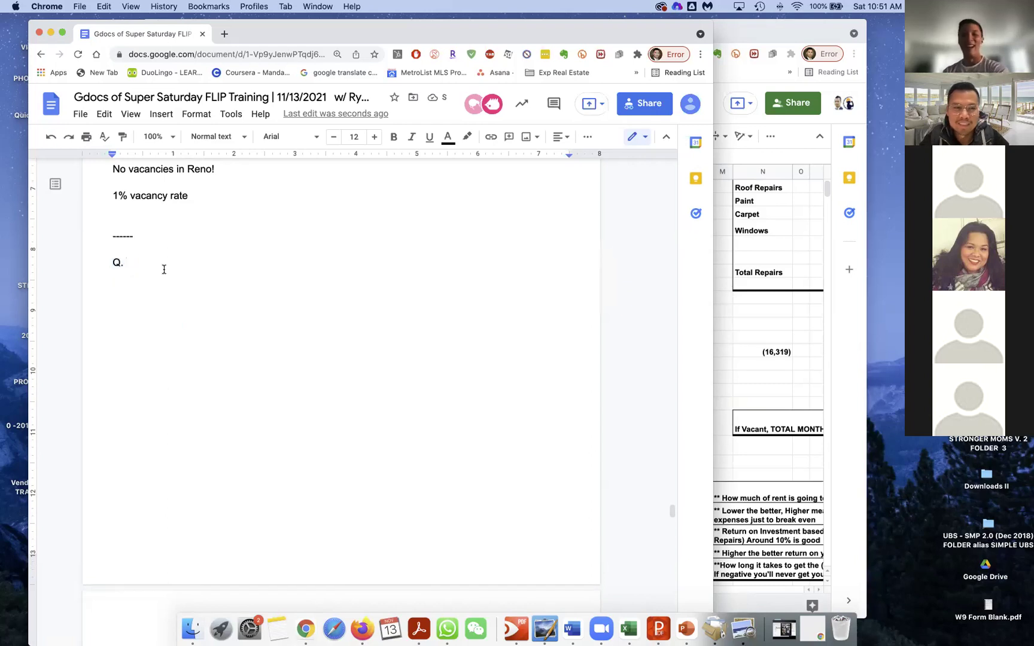
pyautogui.write('How')
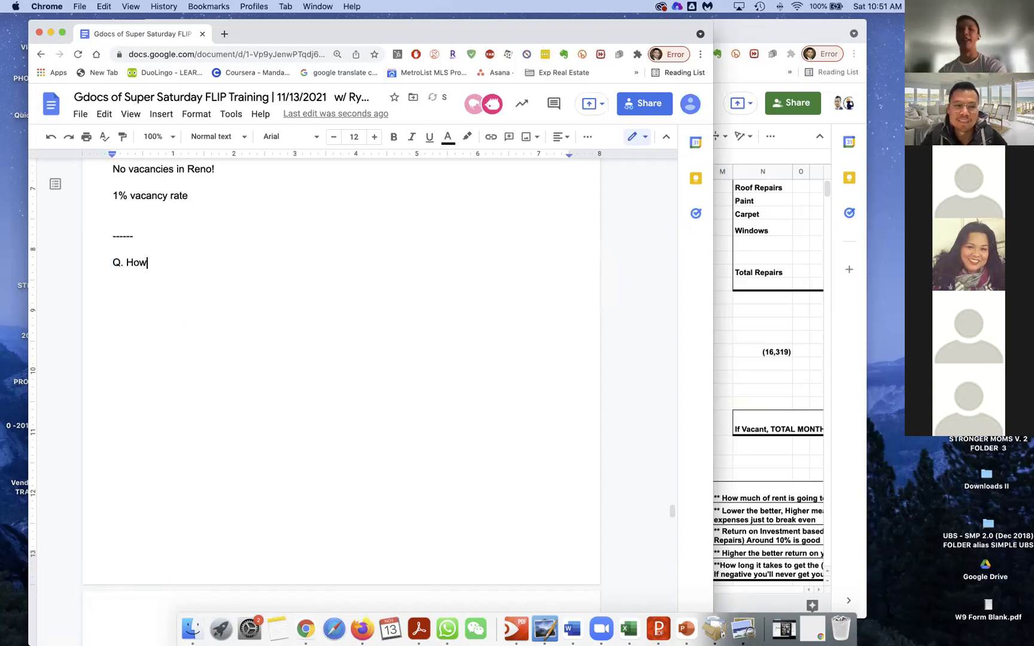
pyautogui.write(' to get involved????')
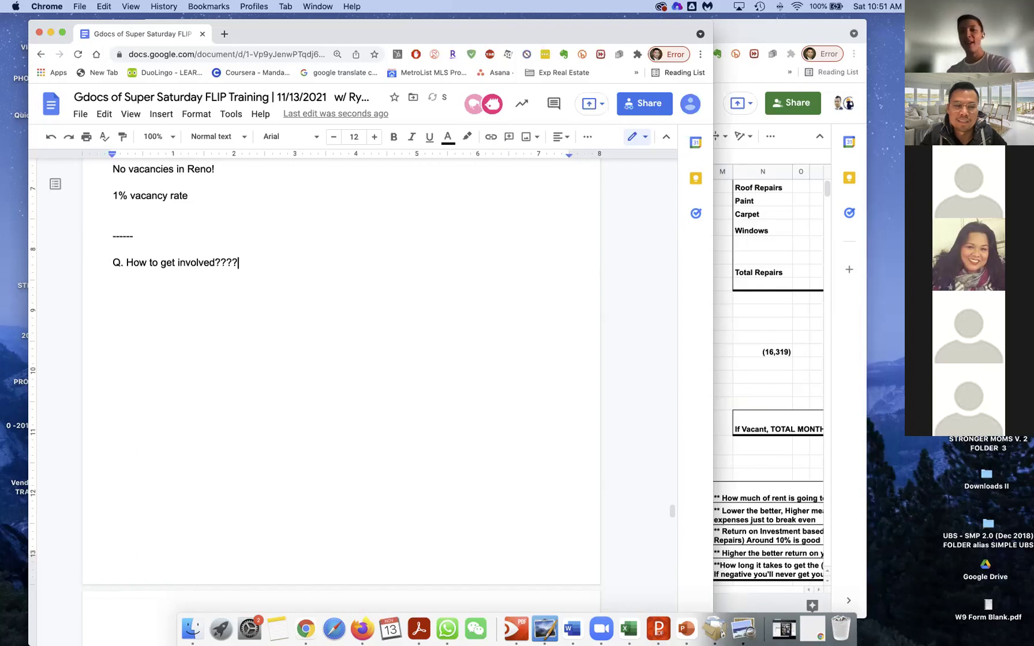
pyautogui.press('Return')
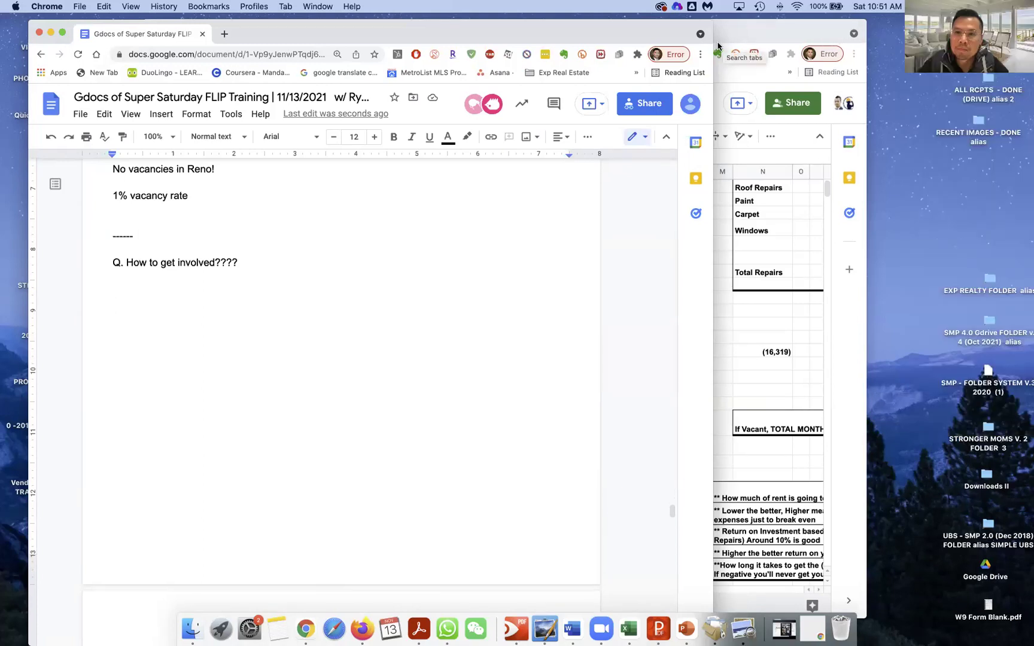
# Step: Add the lines "Raising $760k total" and "$100k min." below the question in the training notes
pyautogui.click(832, 133)
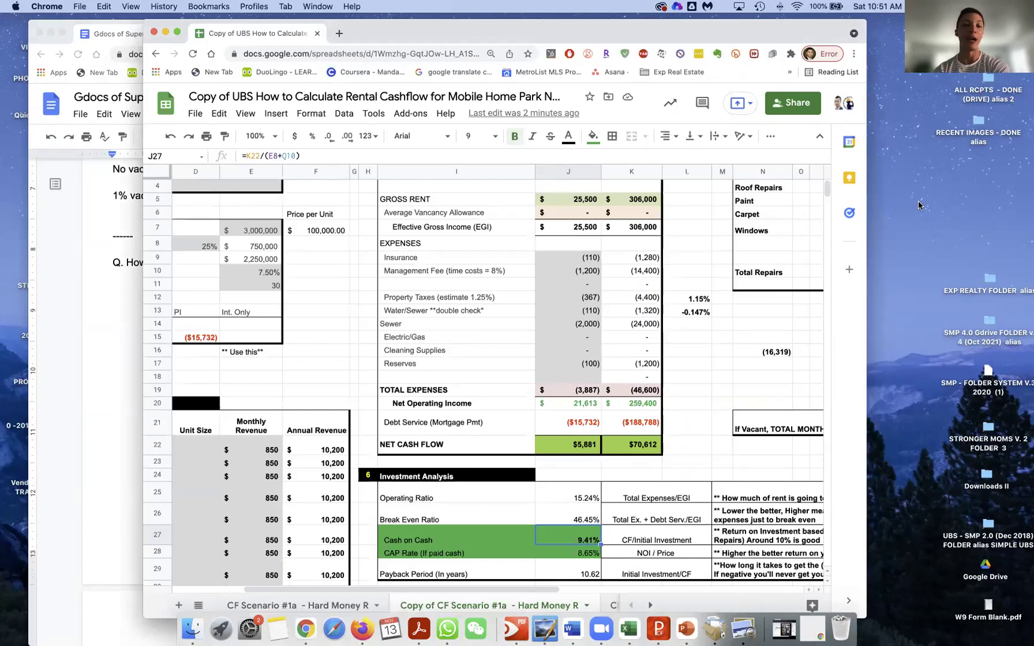
pyautogui.click(113, 369)
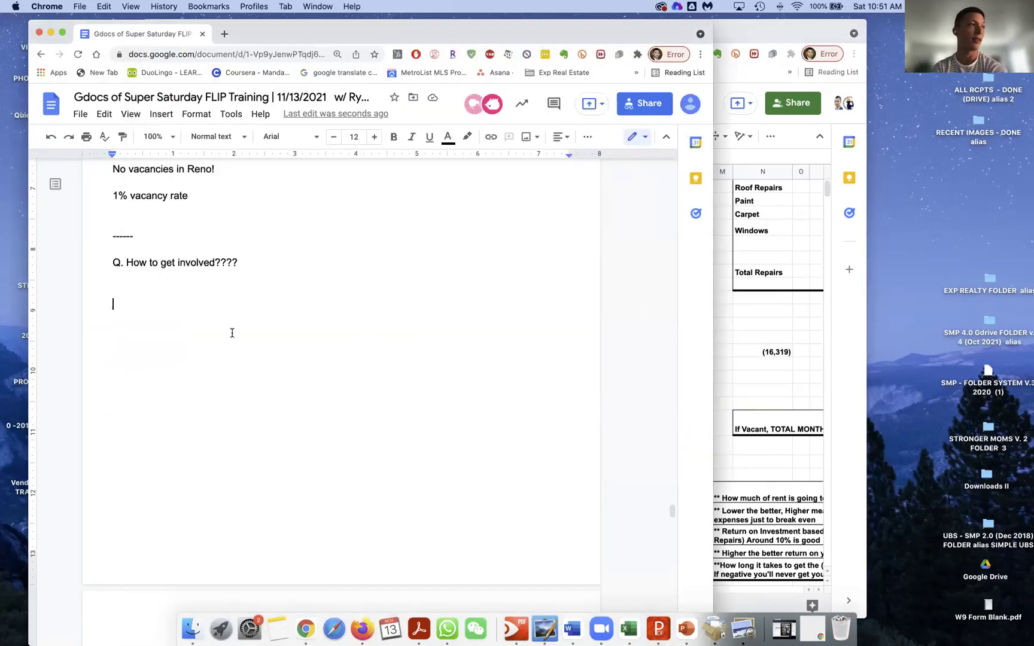
pyautogui.write('Raising $7')
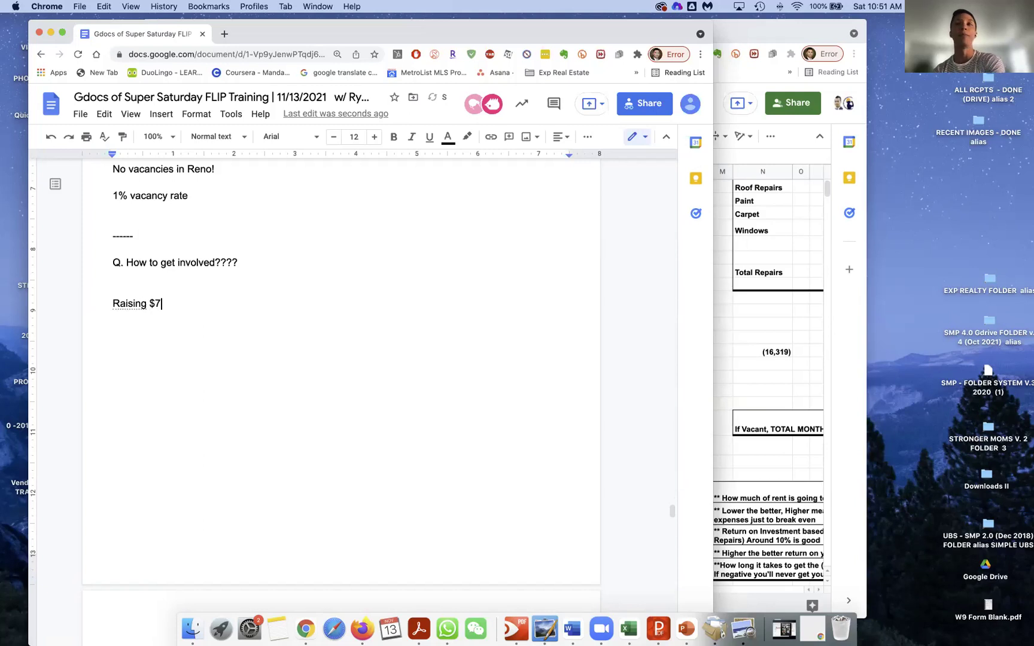
pyautogui.write('60k total')
pyautogui.press('Return')
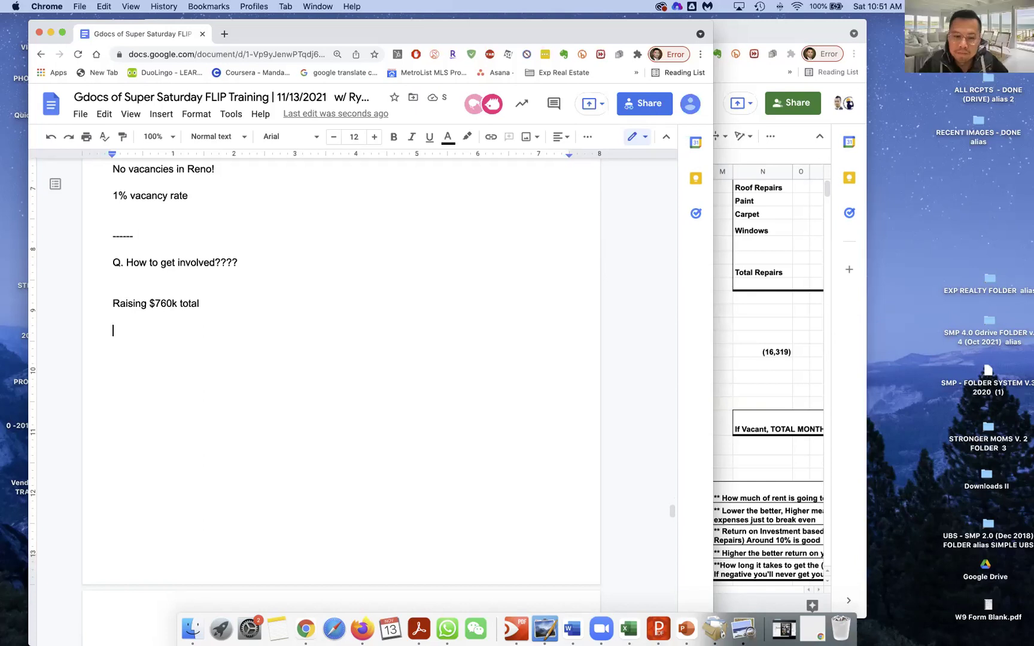
pyautogui.write('$100k min.')
pyautogui.press('Return')
pyautogui.scroll(-1, 231, 351)
pyautogui.scroll(2, 231, 351)
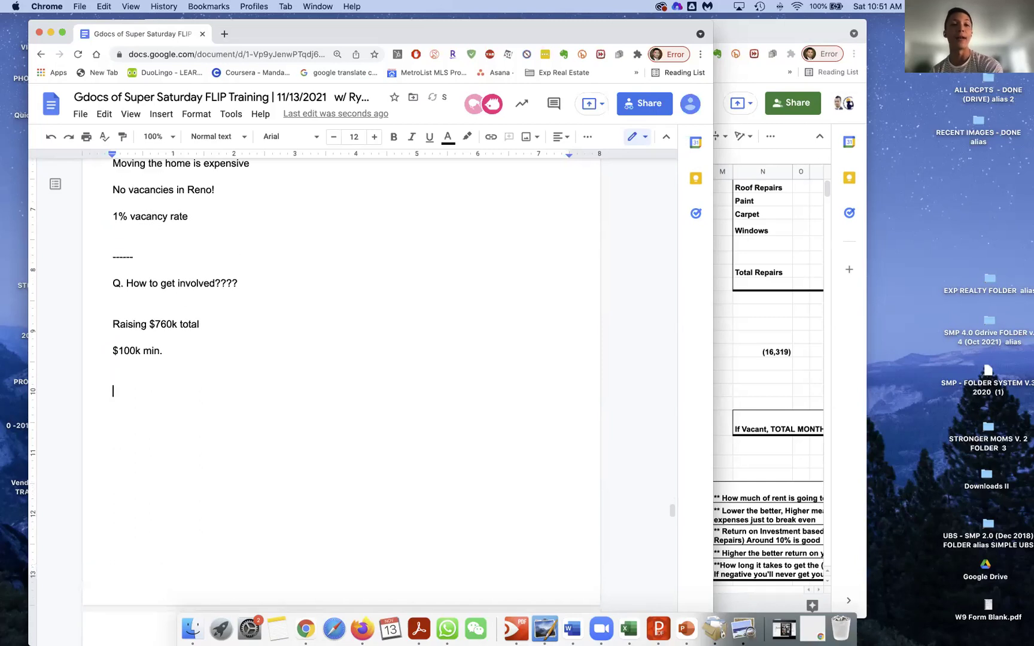
# Step: Add the notes "$500k has been raised" and, after a blank line, "$260k left"
pyautogui.write('$500k')
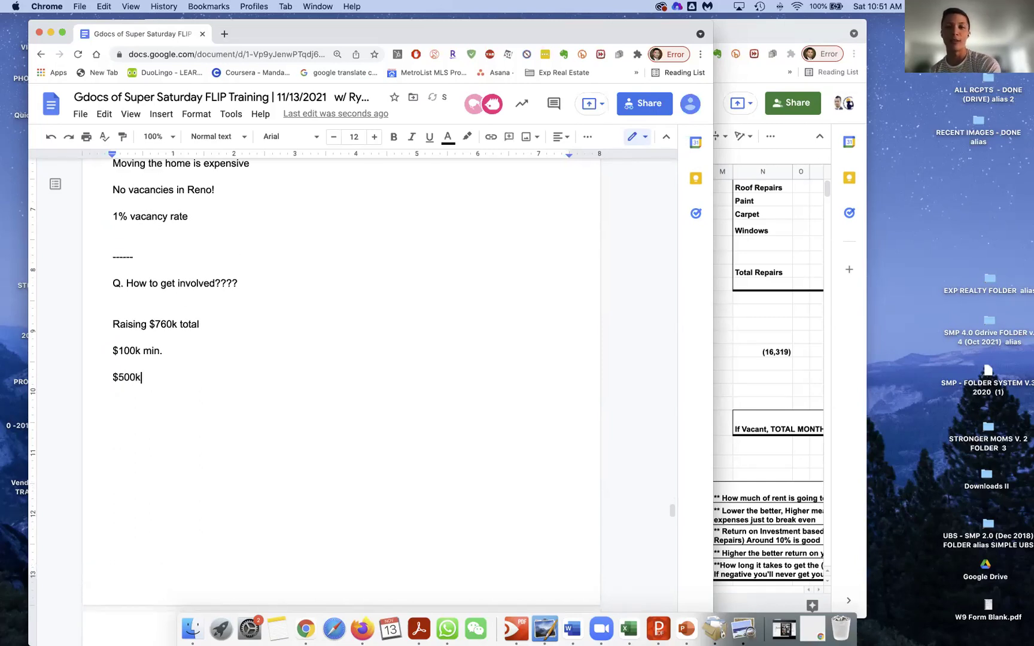
pyautogui.write(' has been raised')
pyautogui.press('Return')
pyautogui.press('Return')
pyautogui.write('$260k ef')
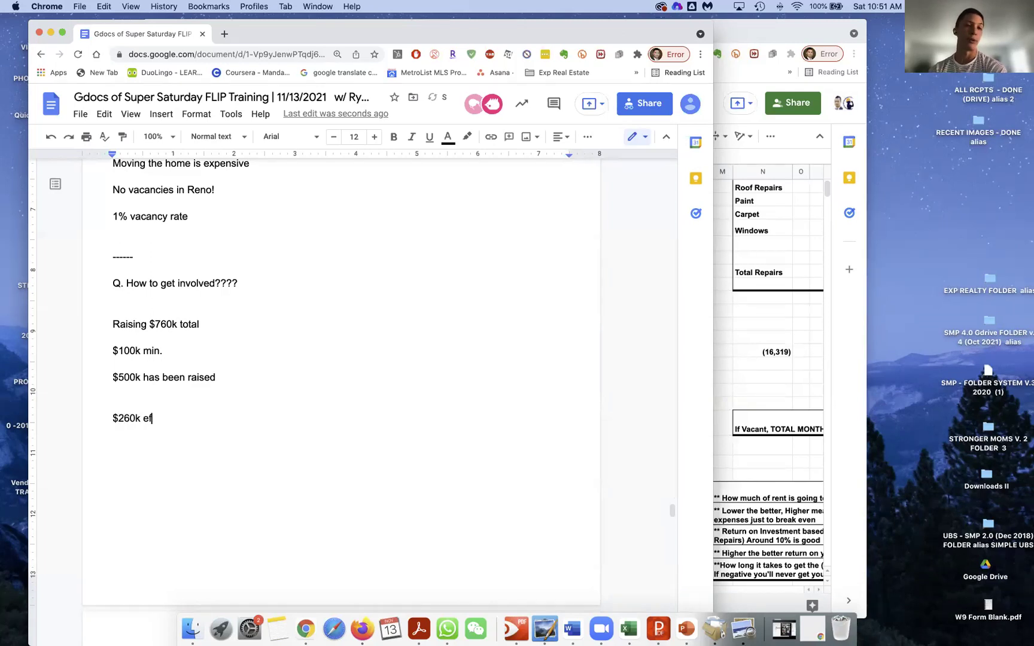
pyautogui.press('BackSpace')
pyautogui.write('left')
pyautogui.press('Return')
pyautogui.press('Return')
# Step: Add the lines "Preferred equity structure" and "Investors getting money back 20% annualized" to the notes
pyautogui.write('p')
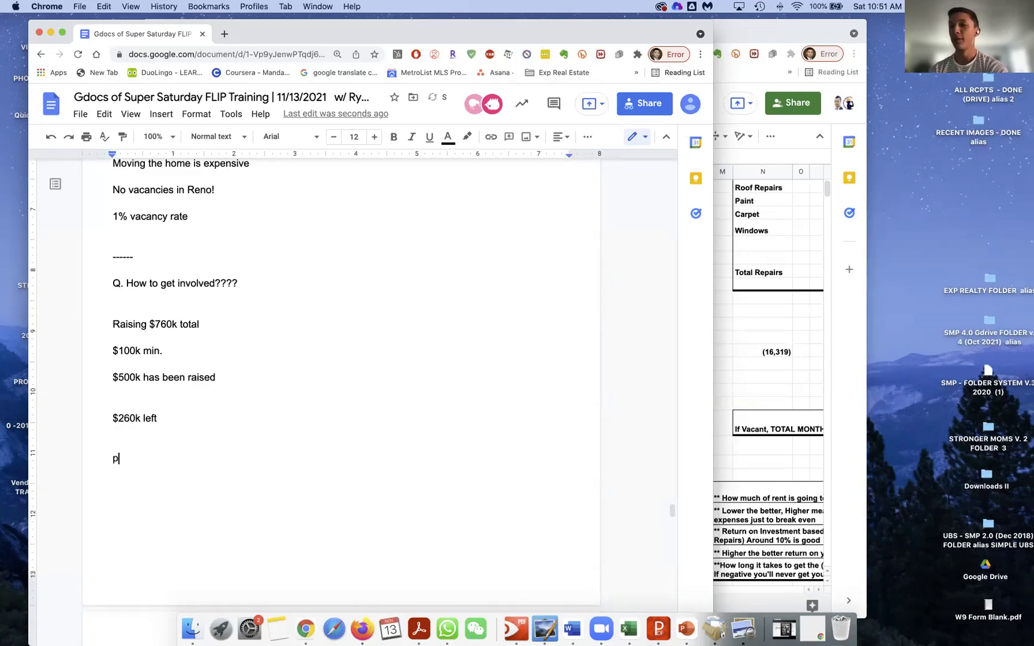
pyautogui.write('eferred ')
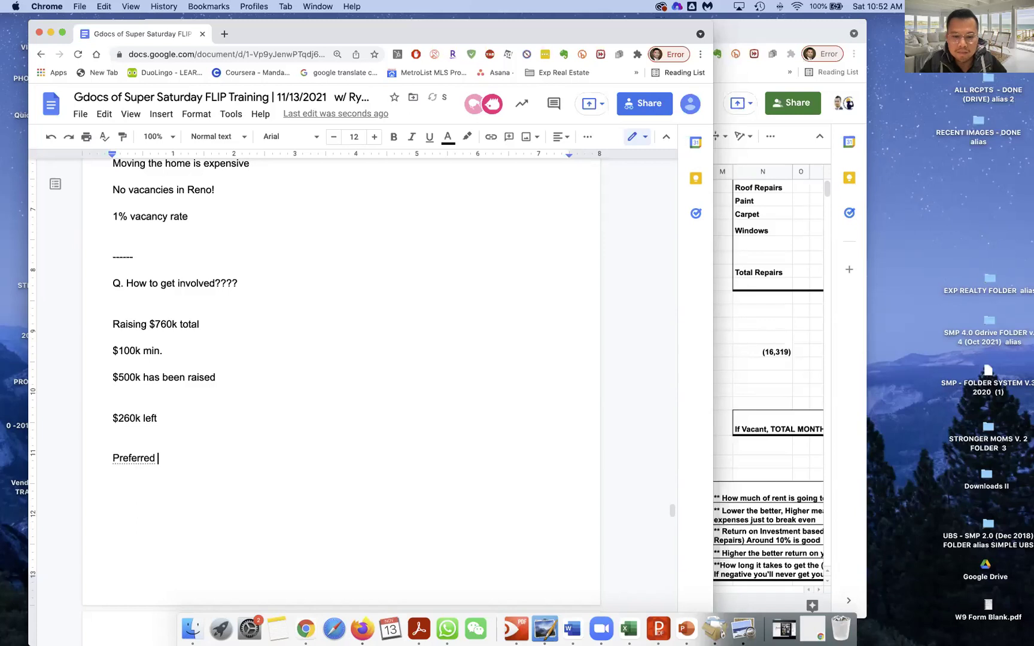
pyautogui.write('equity structure')
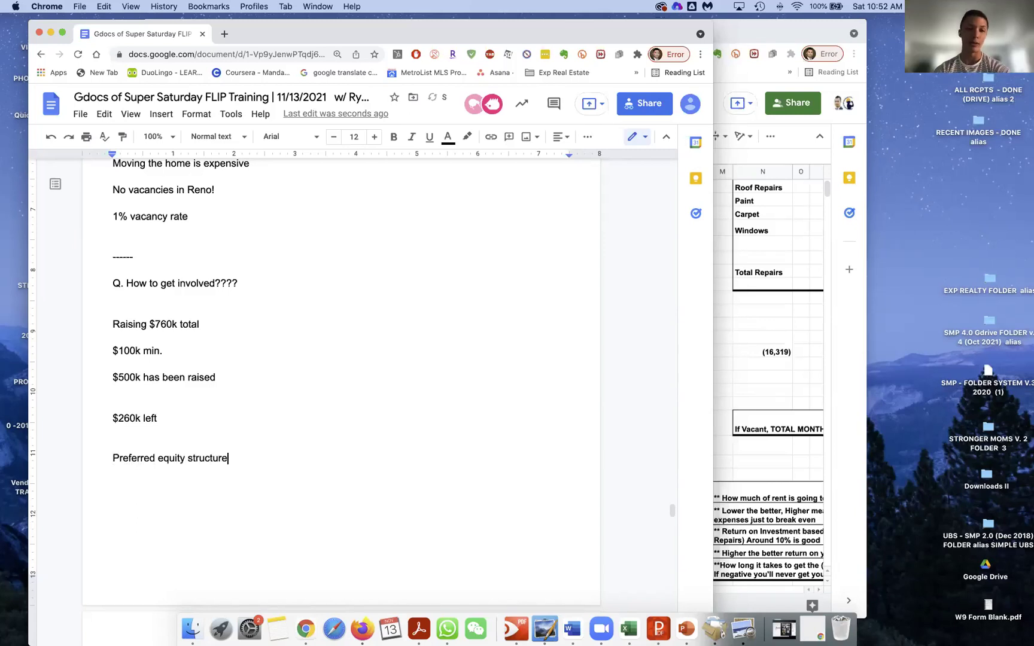
pyautogui.press('Return')
pyautogui.write('Investors getting m')
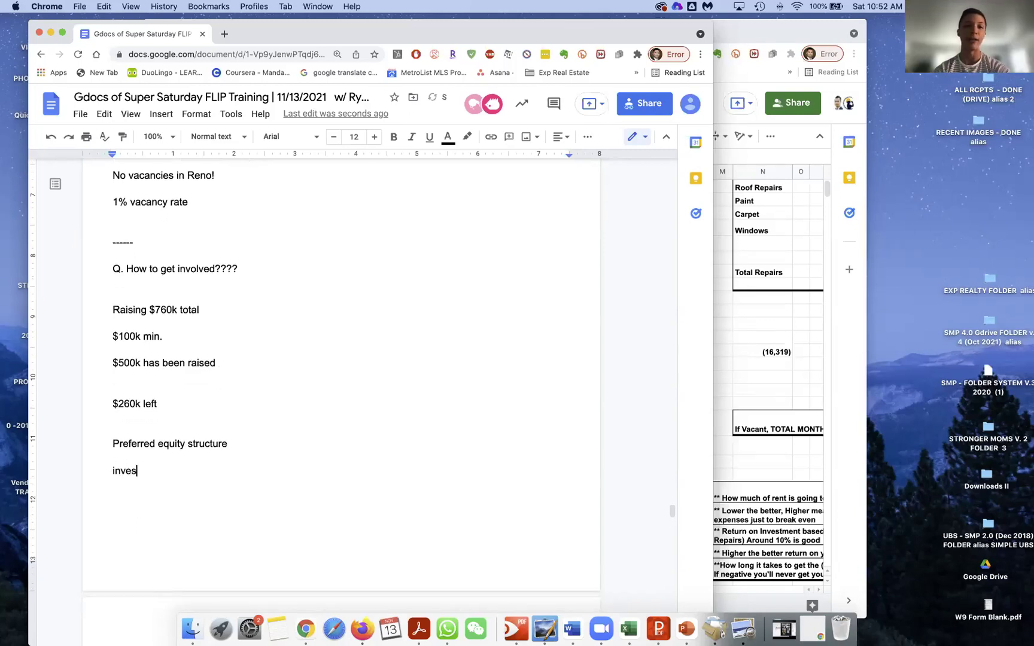
pyautogui.write('oney back 20%')
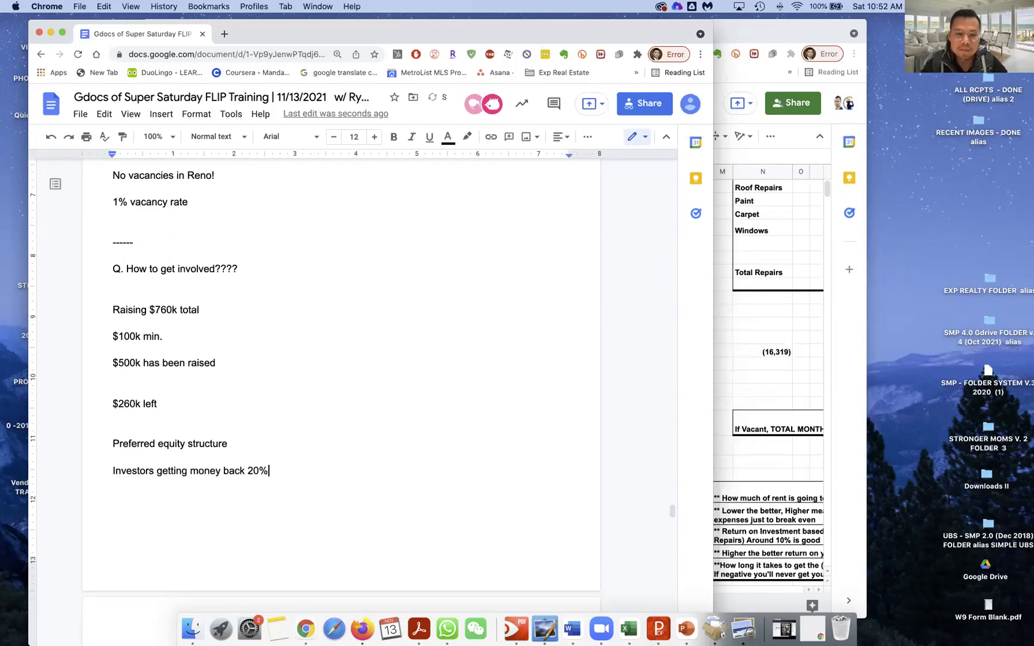
pyautogui.write(' annualized')
pyautogui.press('Return')
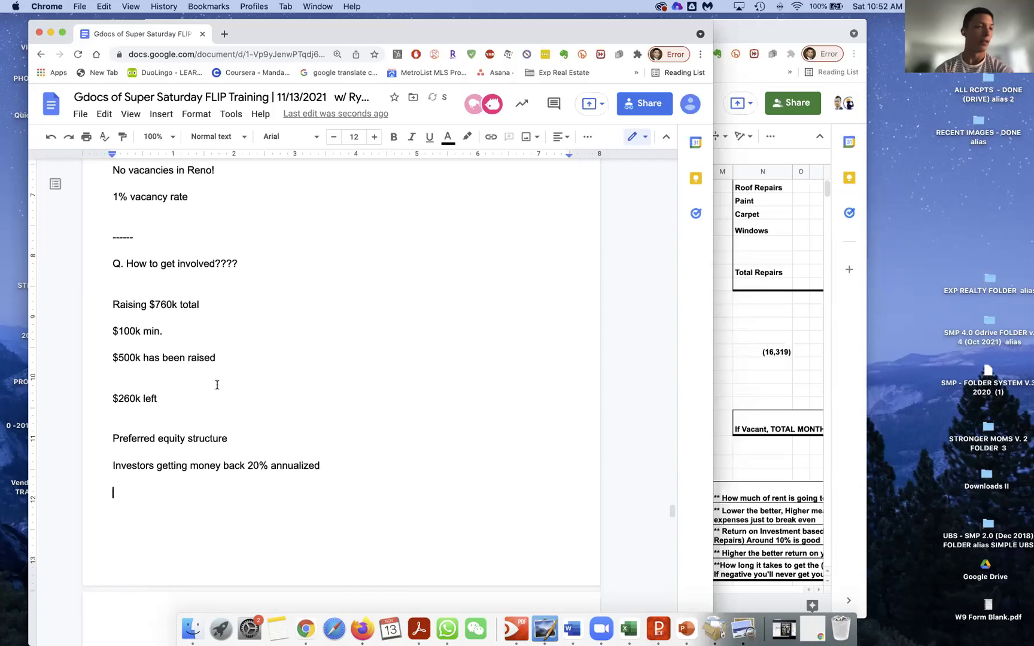
# Step: Insert a "--" divider line followed by the note "Open Source takes the upside"
pyautogui.write('--')
pyautogui.press('Return')
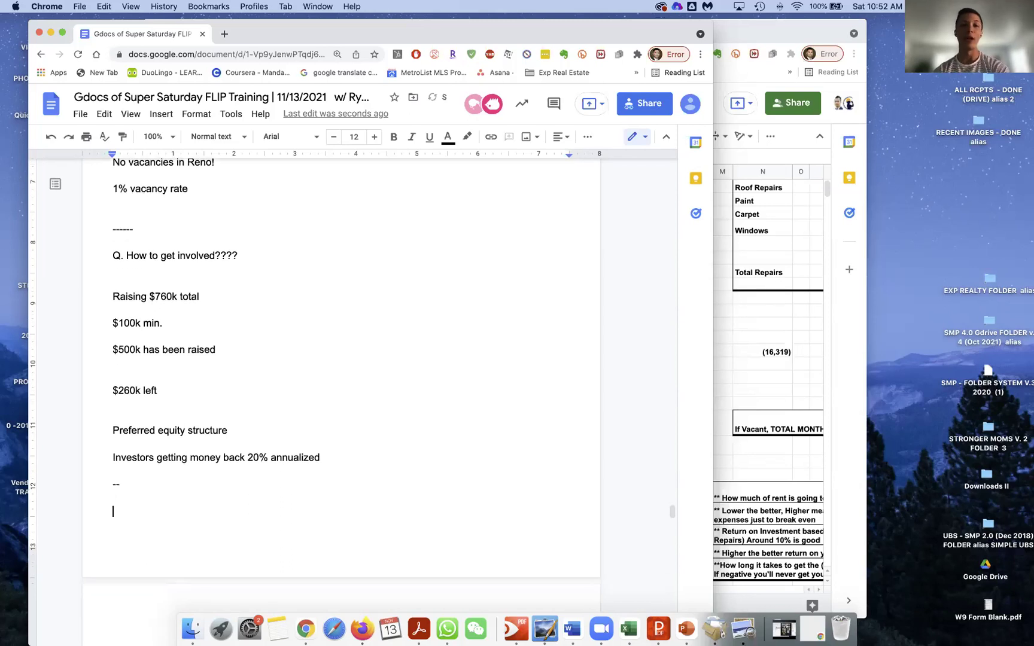
pyautogui.write('Open Source takes the upa')
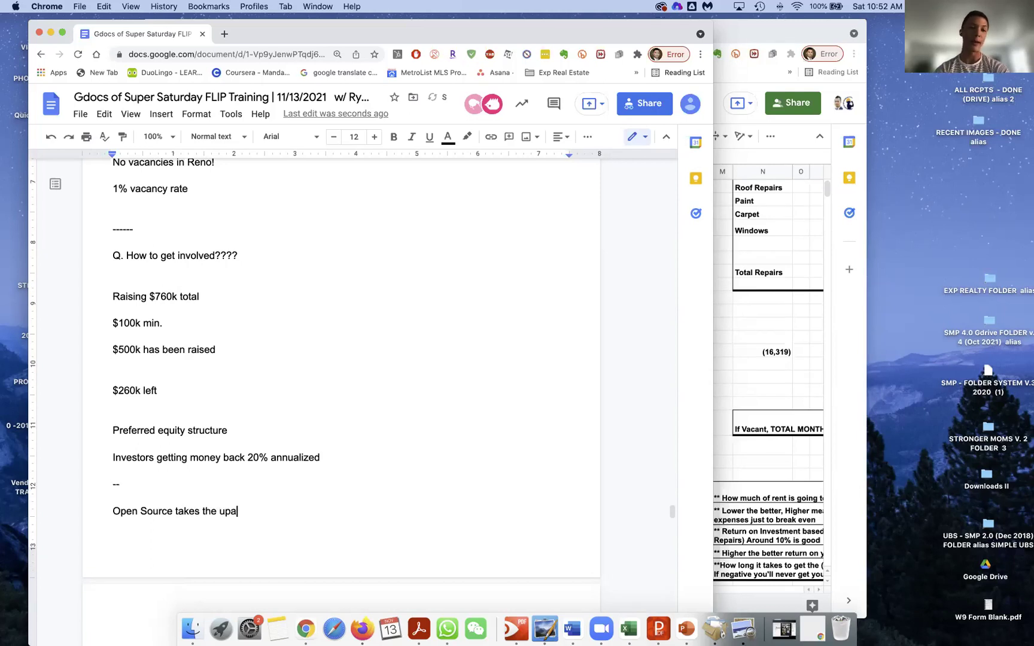
pyautogui.press('BackSpace')
pyautogui.write('side')
pyautogui.press('Return')
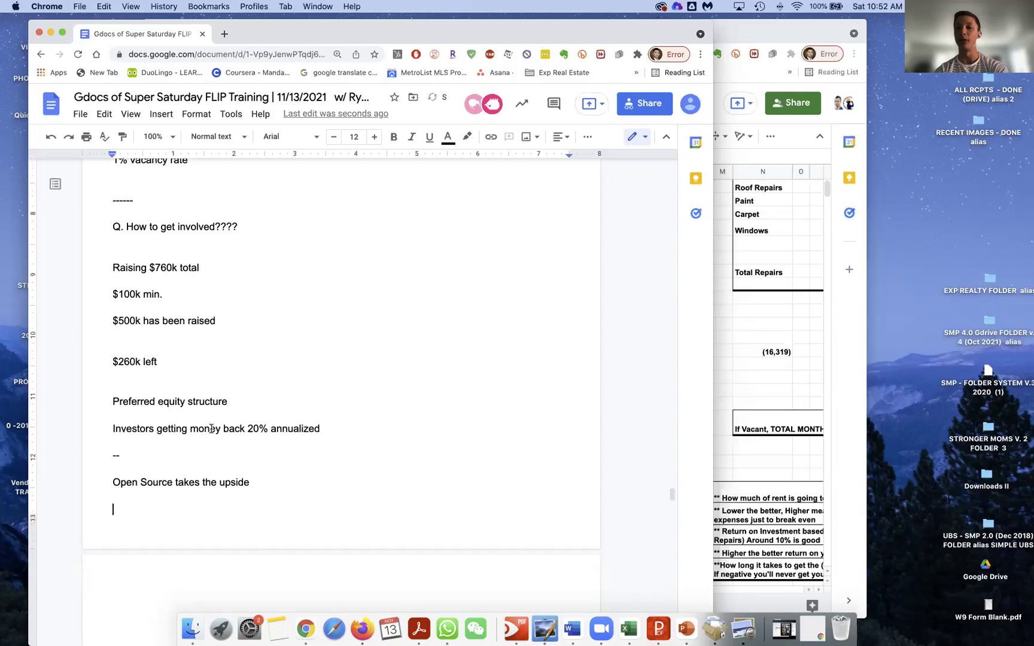
# Step: Add the note "Used to split profits" followed by blank lines for further notes
pyautogui.write('Used to split projec')
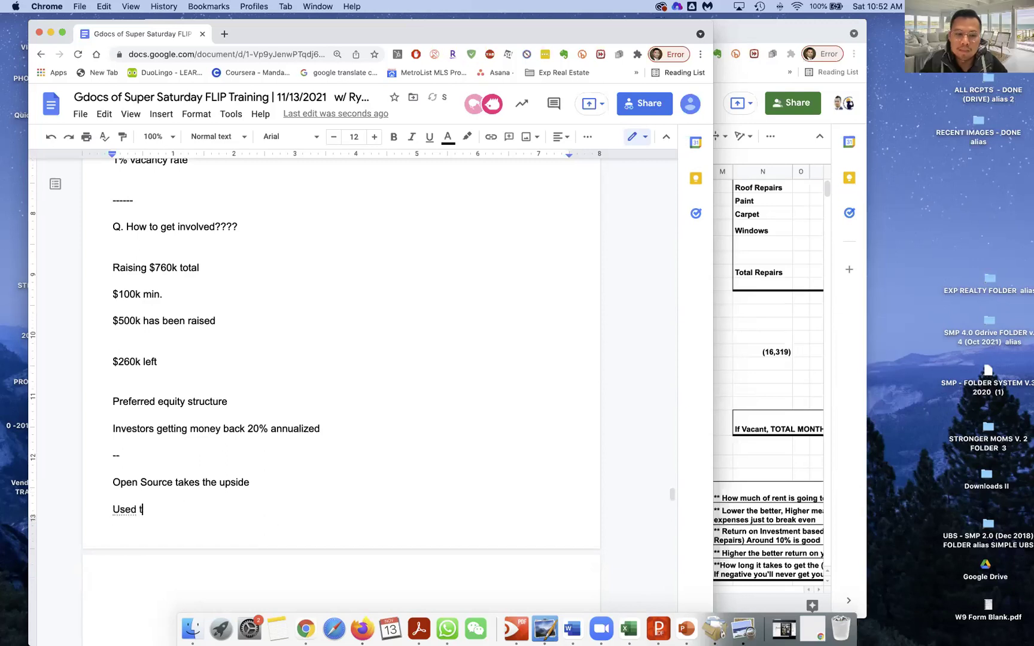
pyautogui.press('BackSpace')
pyautogui.press('BackSpace')
pyautogui.press('BackSpace')
pyautogui.write('fits')
pyautogui.press('Return')
pyautogui.press('Return')
pyautogui.scroll(-2, 205, 468)
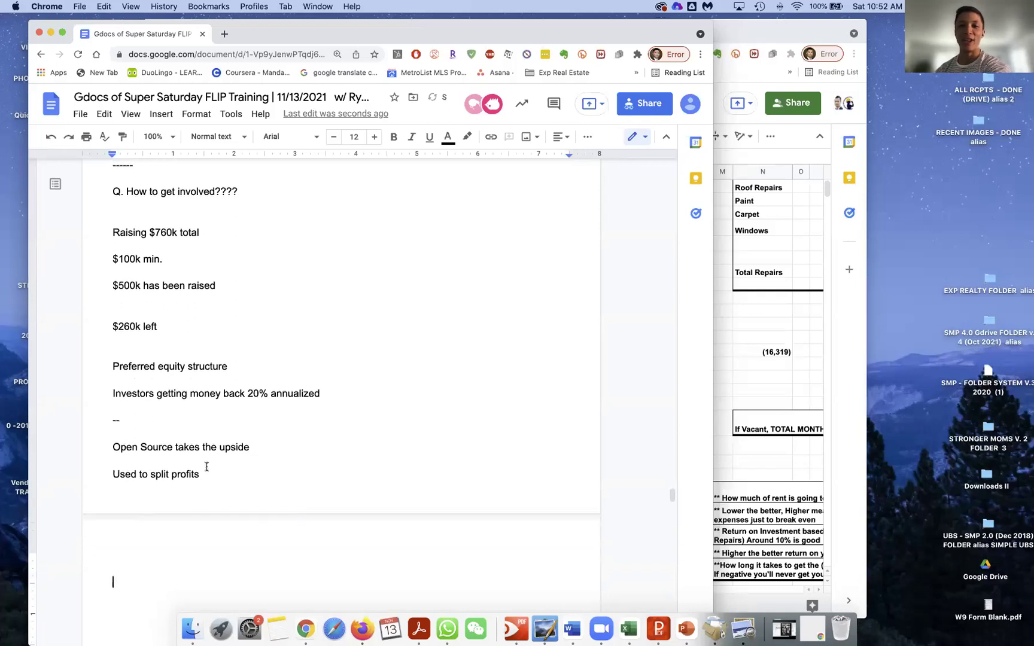